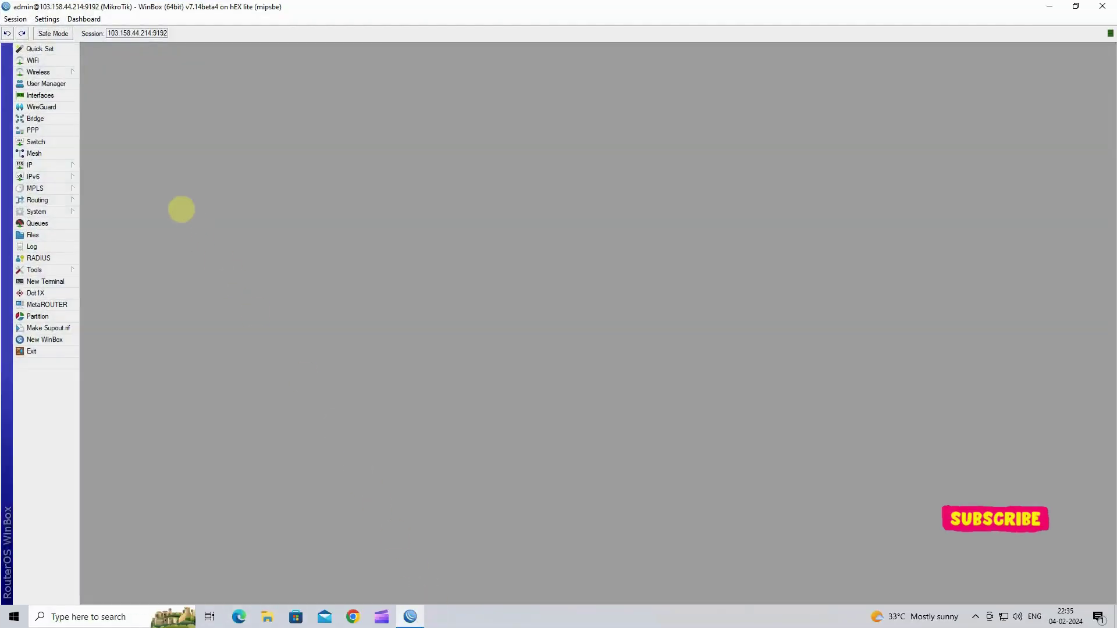
- Open the IP address list and widen it to inspect the public static address
{"action": "left_click", "coordinate": [60, 164]}
{"action": "left_click", "coordinate": [105, 176]}
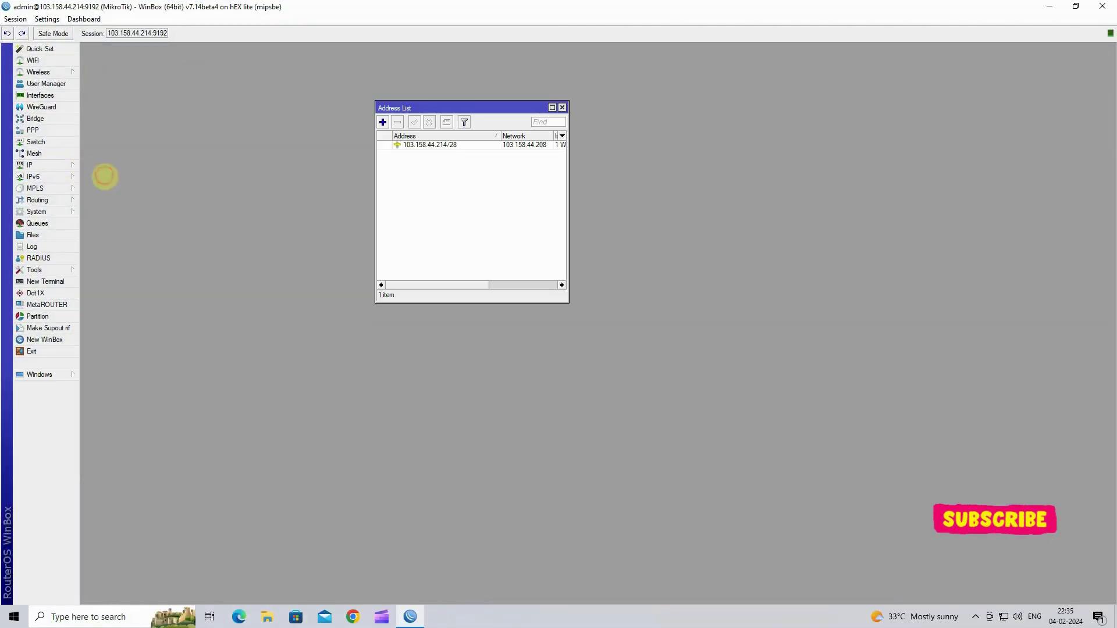
{"action": "left_click", "coordinate": [464, 144]}
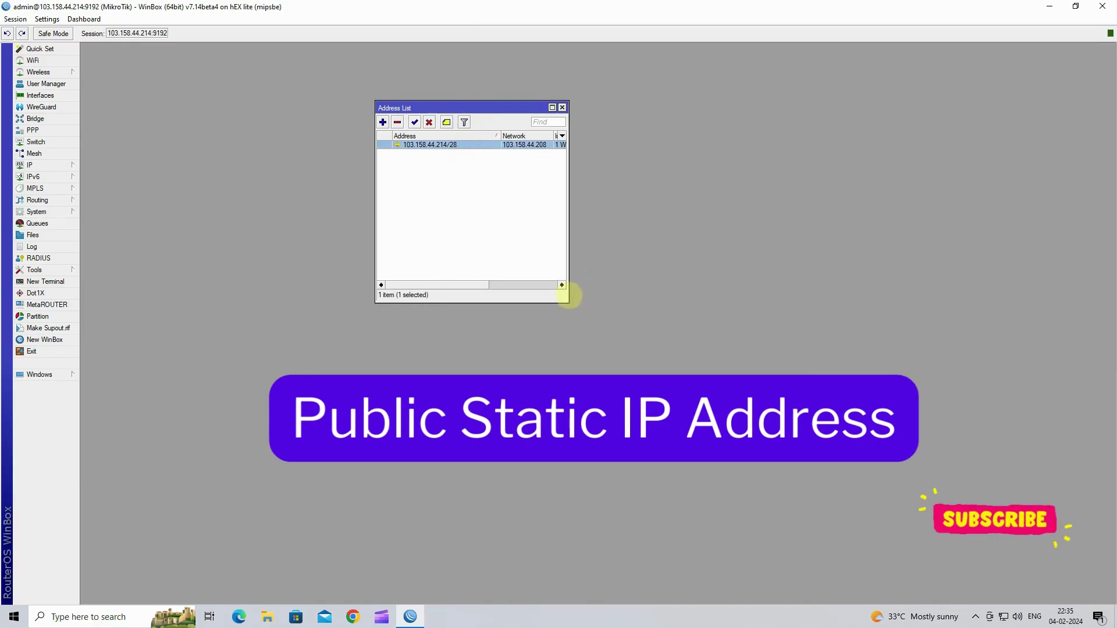
{"action": "left_click_drag", "start_coordinate": [569, 296], "coordinate": [853, 401]}
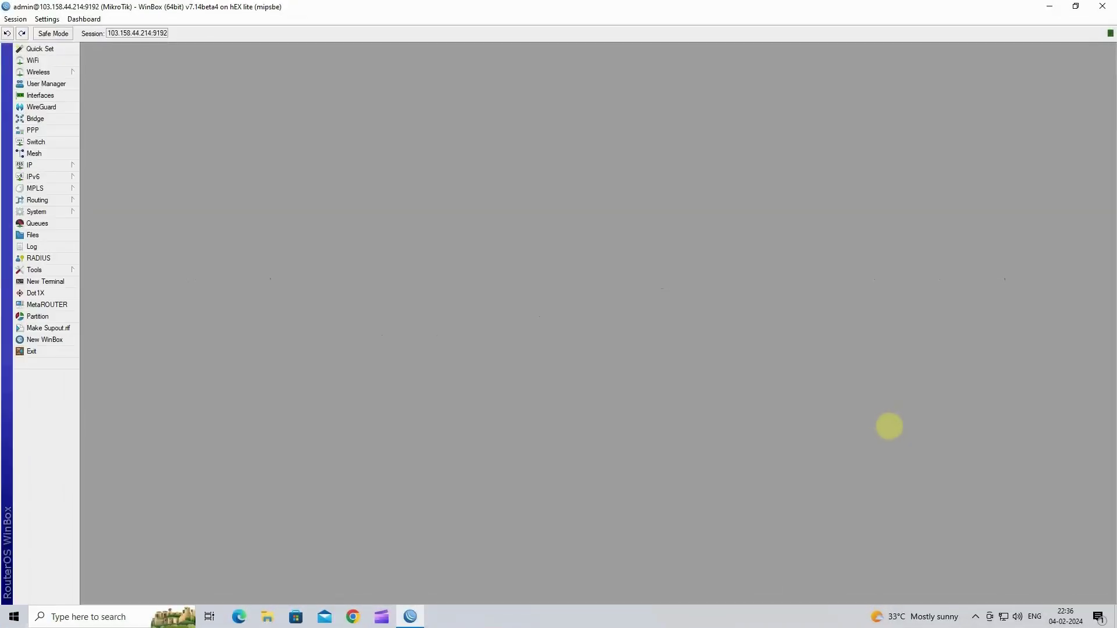
- Add a new IP pool named PPTP_POOL
{"action": "left_click", "coordinate": [68, 165]}
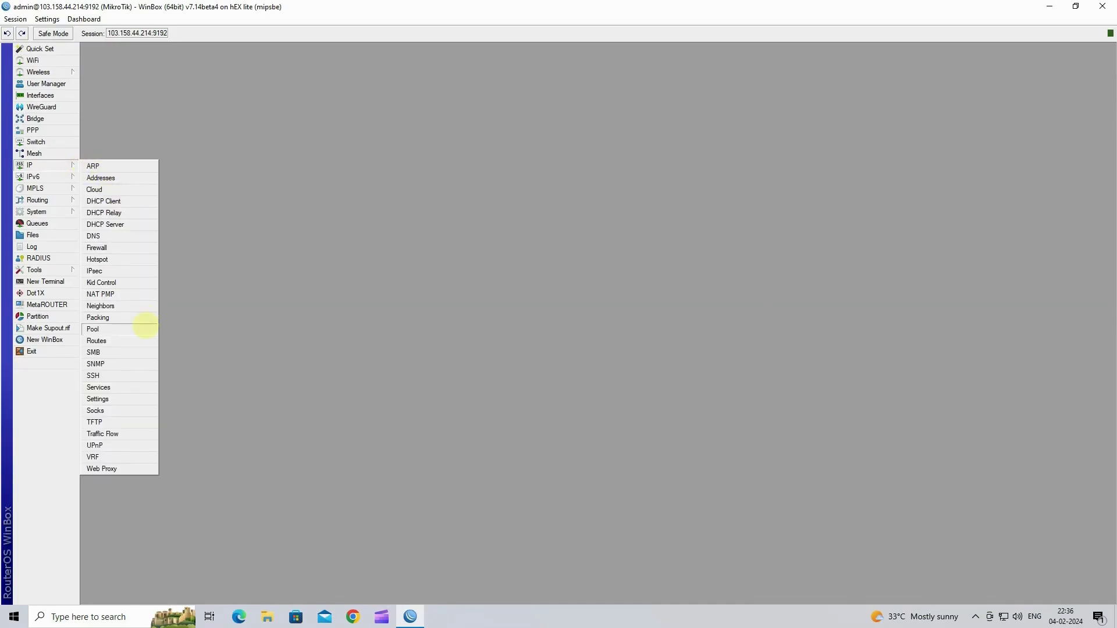
{"action": "left_click", "coordinate": [145, 327]}
{"action": "left_click_drag", "start_coordinate": [755, 297], "coordinate": [639, 247]}
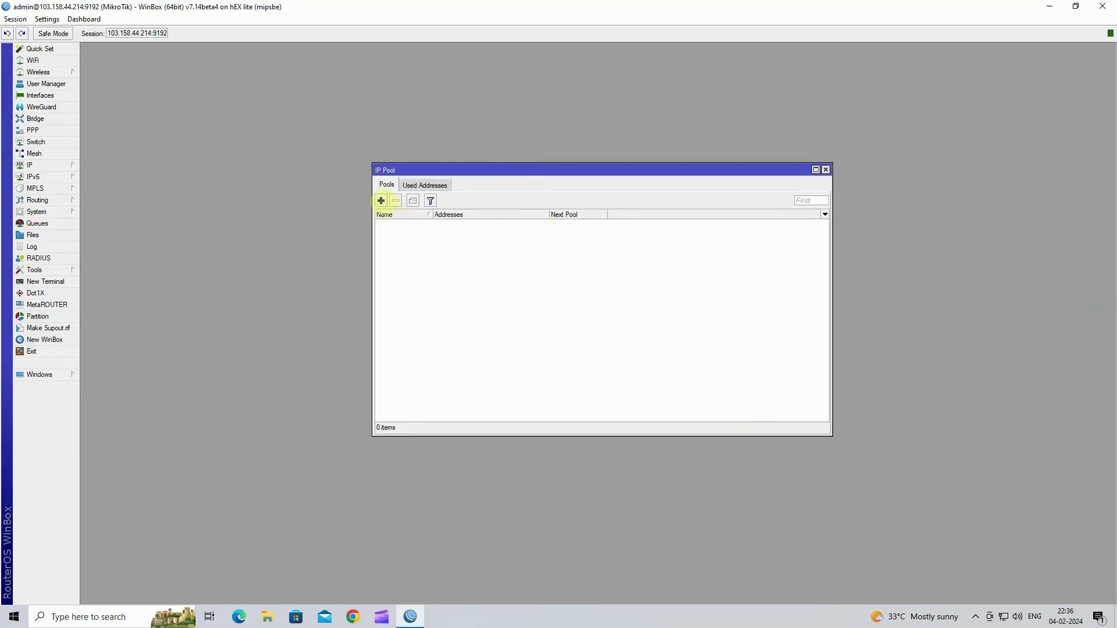
{"action": "left_click", "coordinate": [381, 201]}
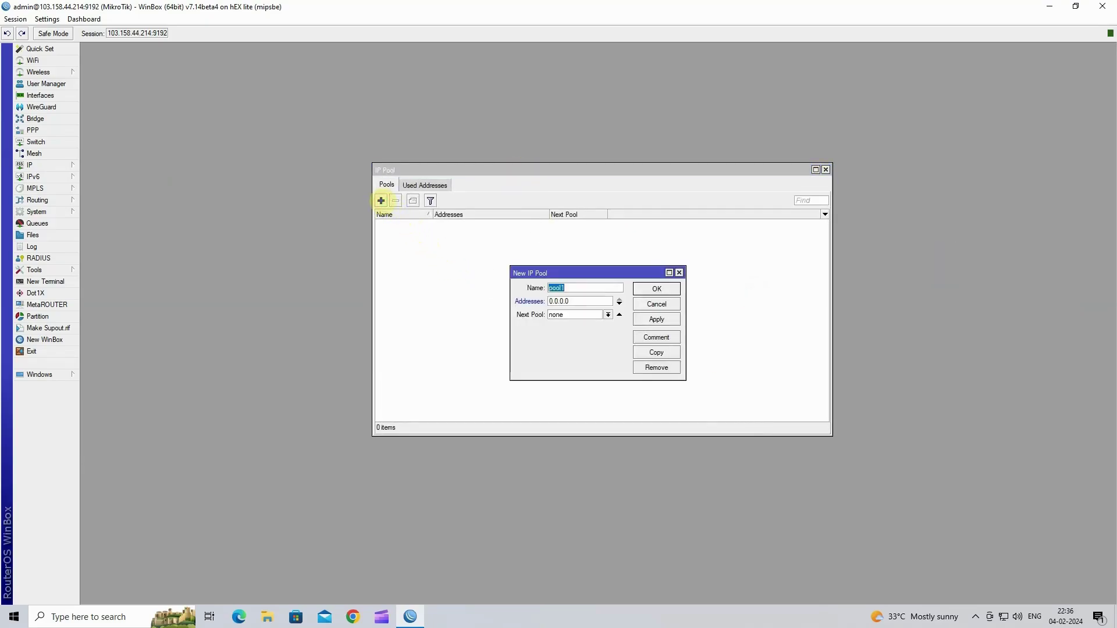
{"action": "left_click", "coordinate": [588, 287]}
{"action": "double_click", "coordinate": [588, 287]}
{"action": "type", "text": "PPTP_POOL"}
{"action": "key", "text": "Tab"}
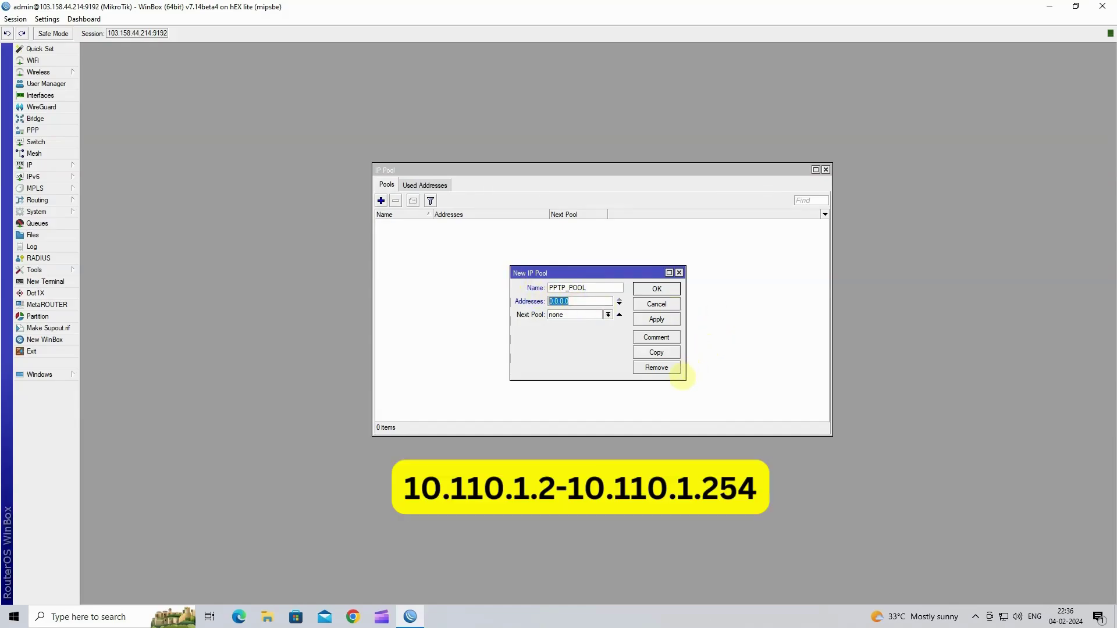
- Give the pool the address range 10.110.1.2-10.110.1.254 and apply it
{"action": "left_click_drag", "start_coordinate": [685, 380], "coordinate": [793, 402]}
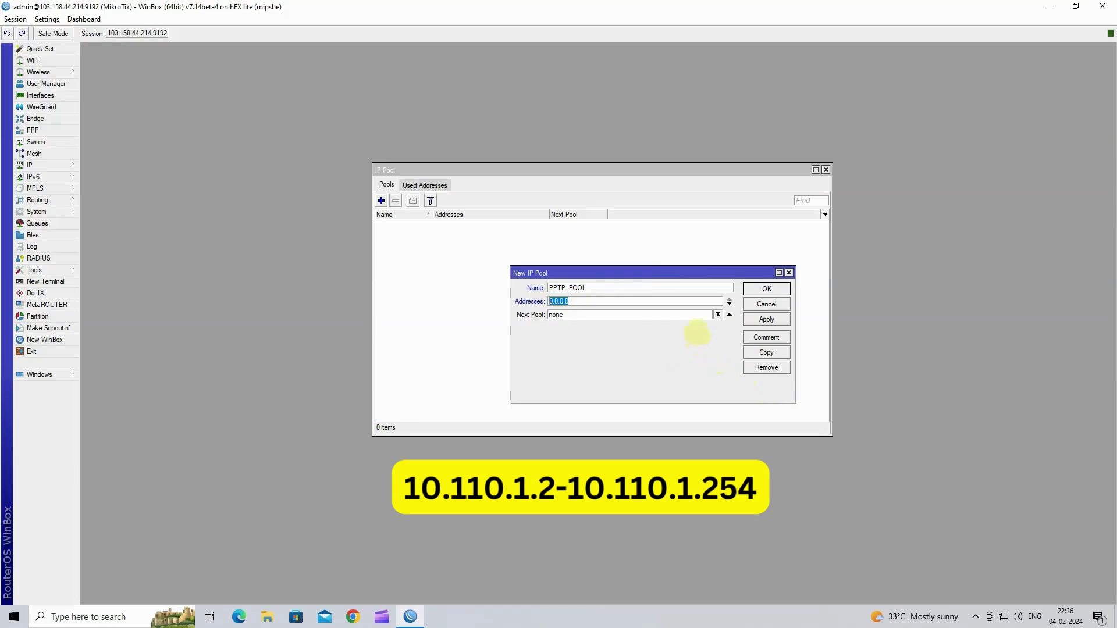
{"action": "type", "text": "10.110.1.254"}
{"action": "left_click_drag", "start_coordinate": [668, 301], "coordinate": [532, 301]}
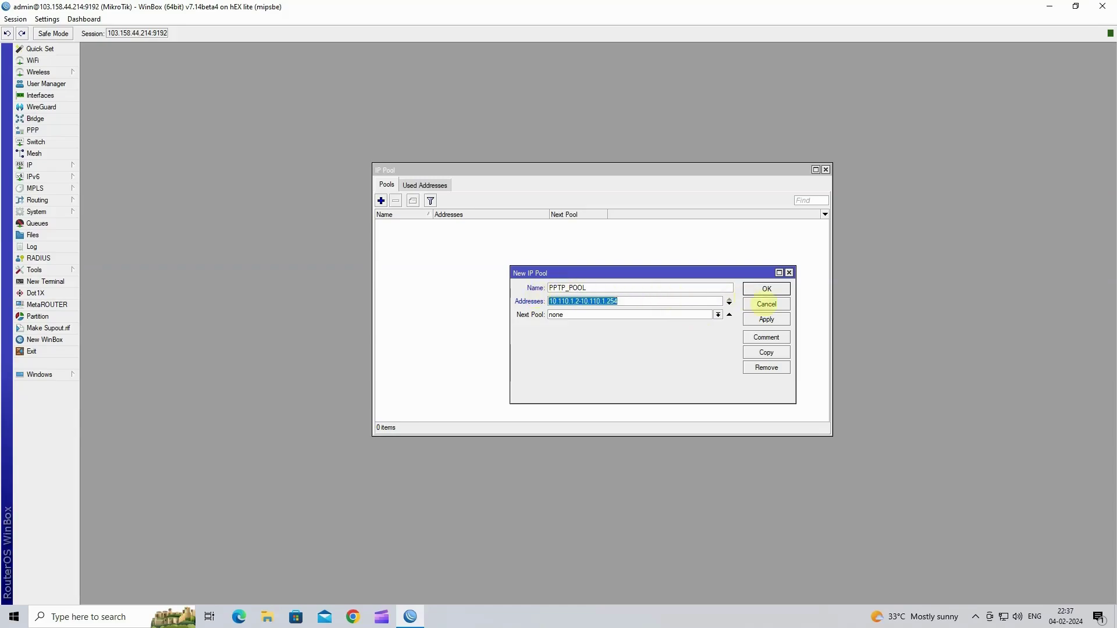
{"action": "left_click", "coordinate": [774, 319]}
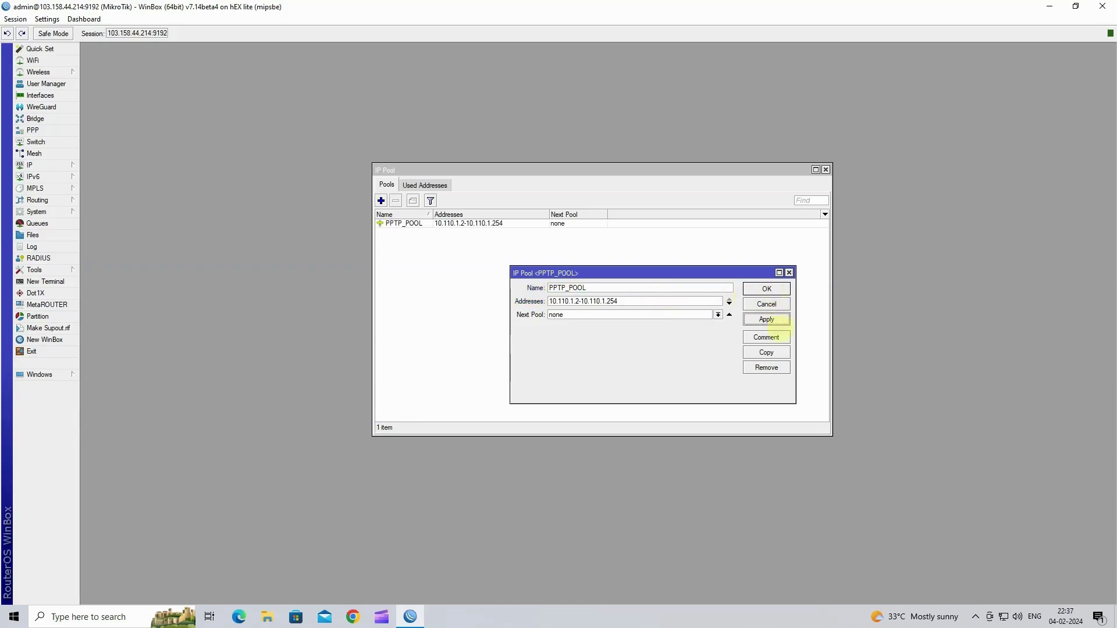
- Comment the pool 'PPTP POOL' and close its editor
{"action": "left_click", "coordinate": [776, 336]}
{"action": "type", "text": "PPTP POOL"}
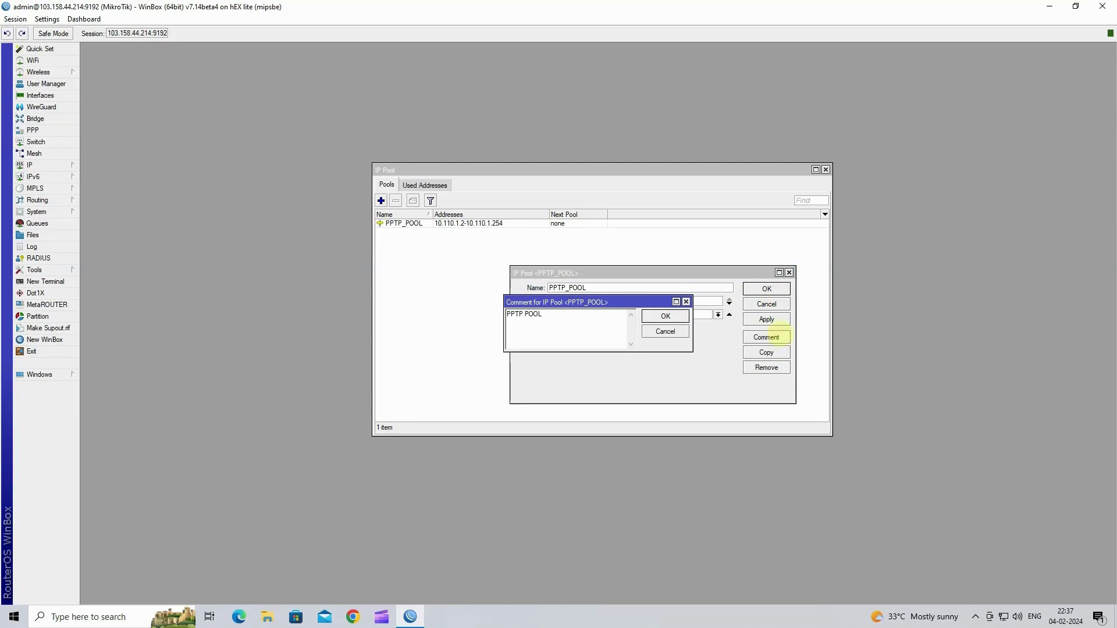
{"action": "left_click", "coordinate": [665, 316]}
{"action": "left_click", "coordinate": [766, 289]}
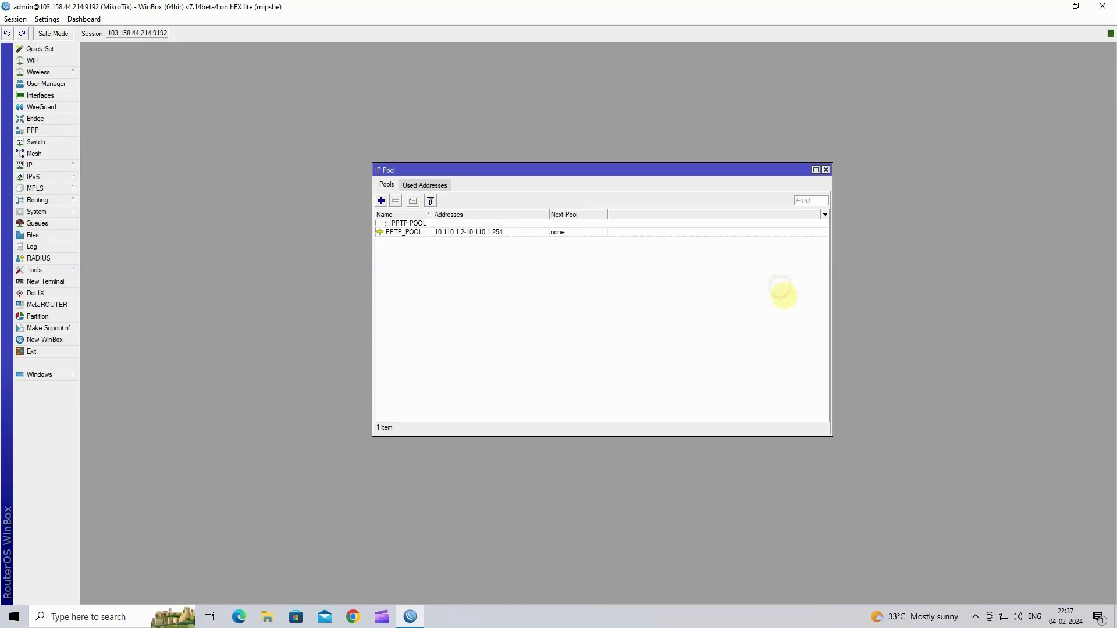
{"action": "left_click", "coordinate": [465, 232]}
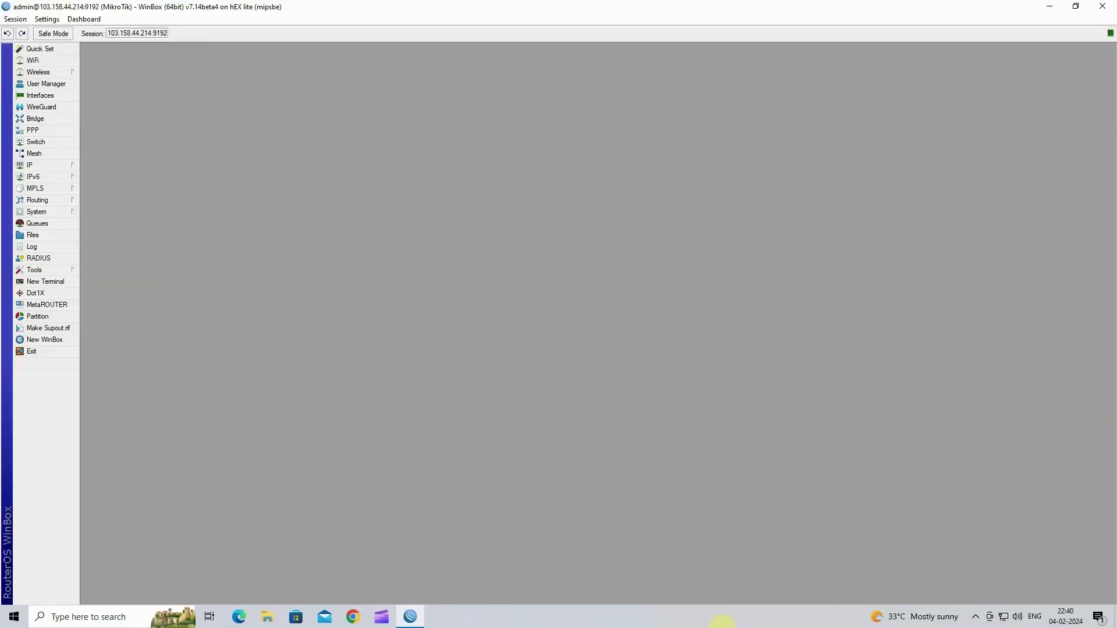
- Go to the Firewall's NAT list under IP and add a new NAT rule
{"action": "left_click", "coordinate": [64, 166]}
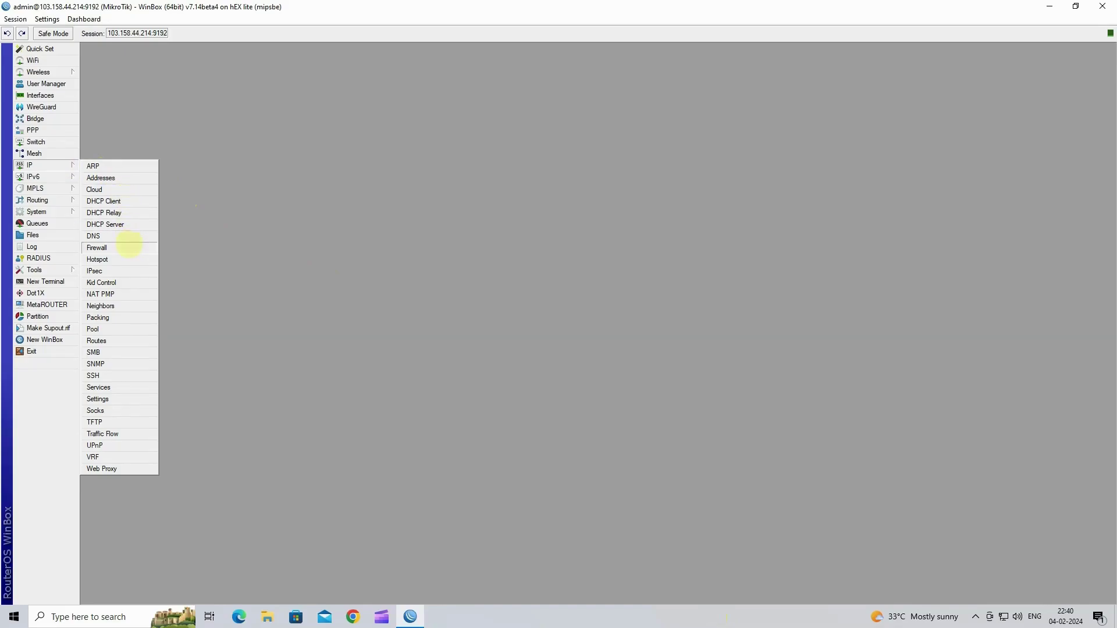
{"action": "left_click", "coordinate": [127, 247]}
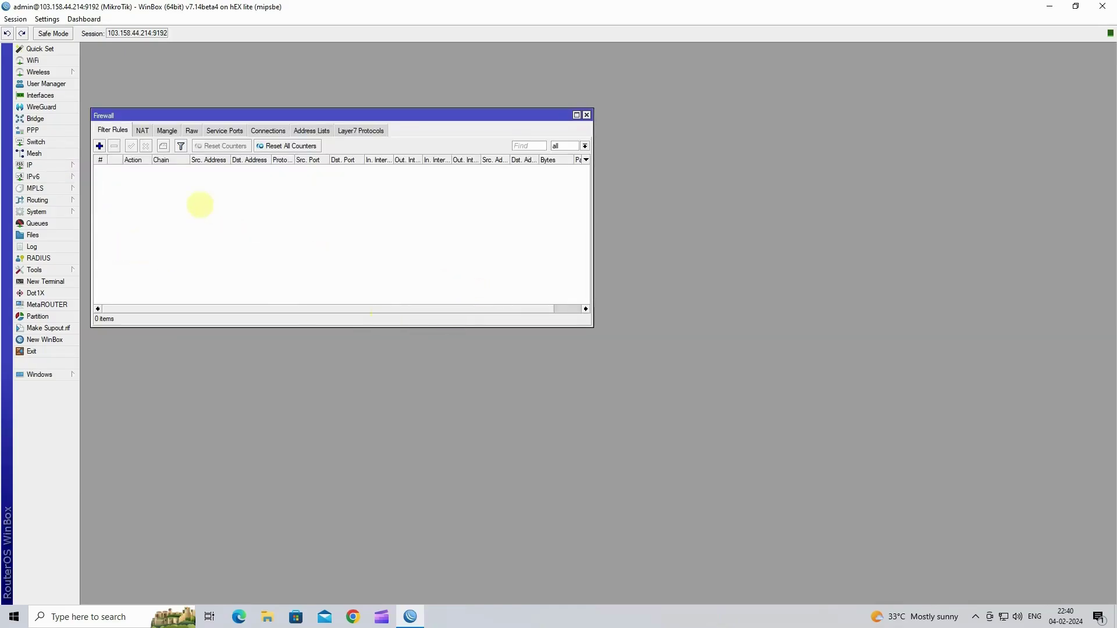
{"action": "left_click", "coordinate": [144, 131]}
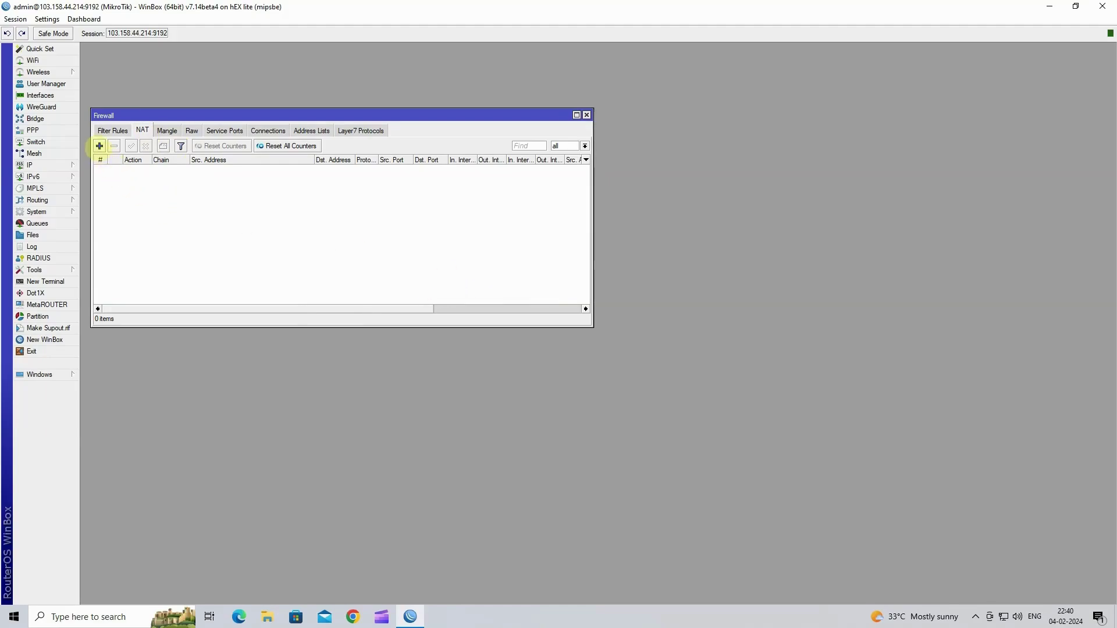
{"action": "left_click", "coordinate": [99, 146]}
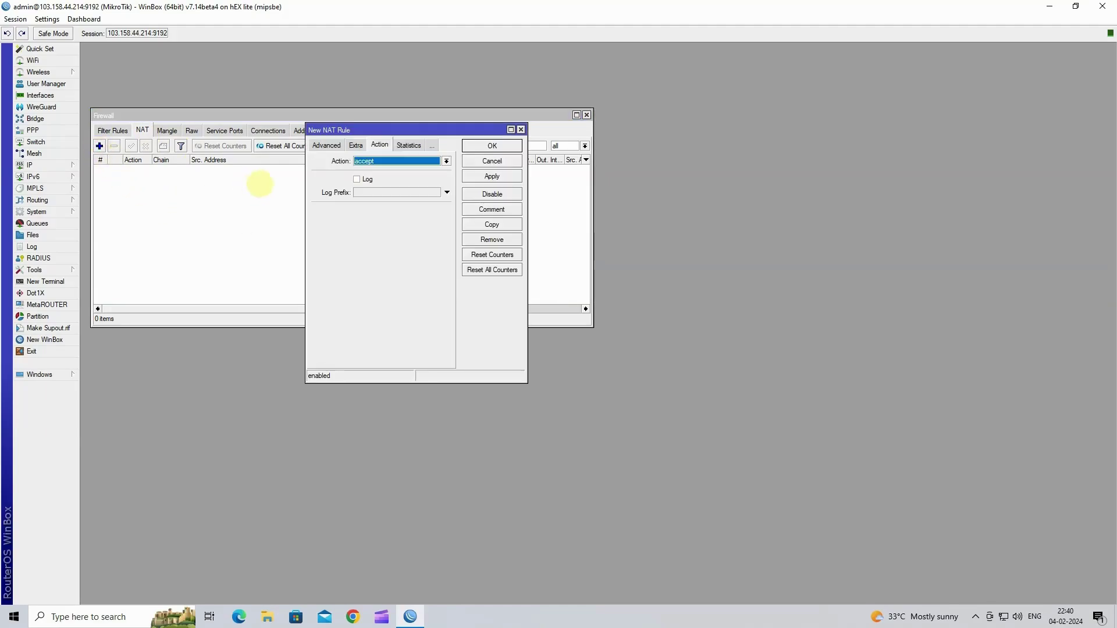
- Make the rule match chain srcnat with source address 10.110.1.0/24
{"action": "left_click", "coordinate": [323, 146]}
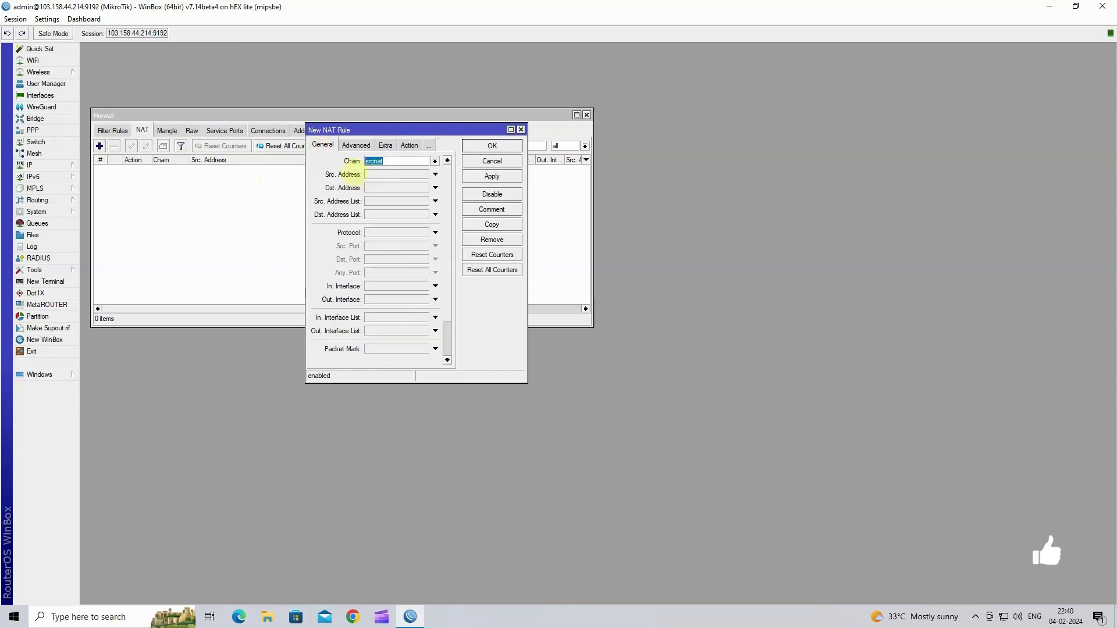
{"action": "left_click", "coordinate": [419, 160]}
{"action": "double_click", "coordinate": [417, 161]}
{"action": "left_click", "coordinate": [411, 175]}
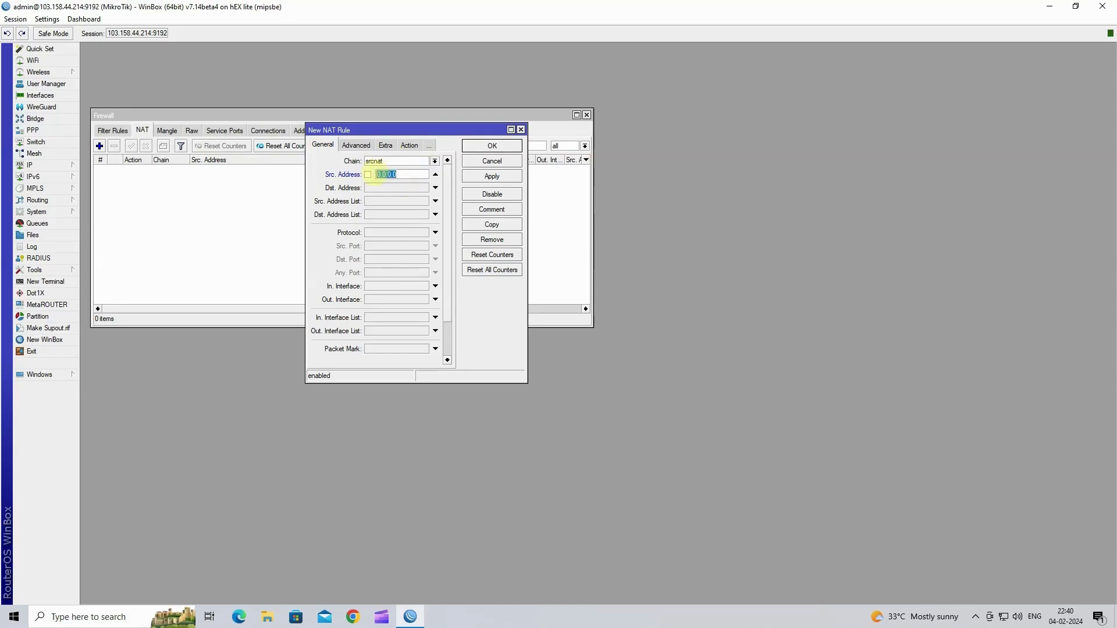
{"action": "type", "text": "10.110.1.0"}
- Set the rule action to masquerade, comment it 'PPTP', and save it
{"action": "left_click", "coordinate": [409, 145]}
{"action": "left_click", "coordinate": [407, 163]}
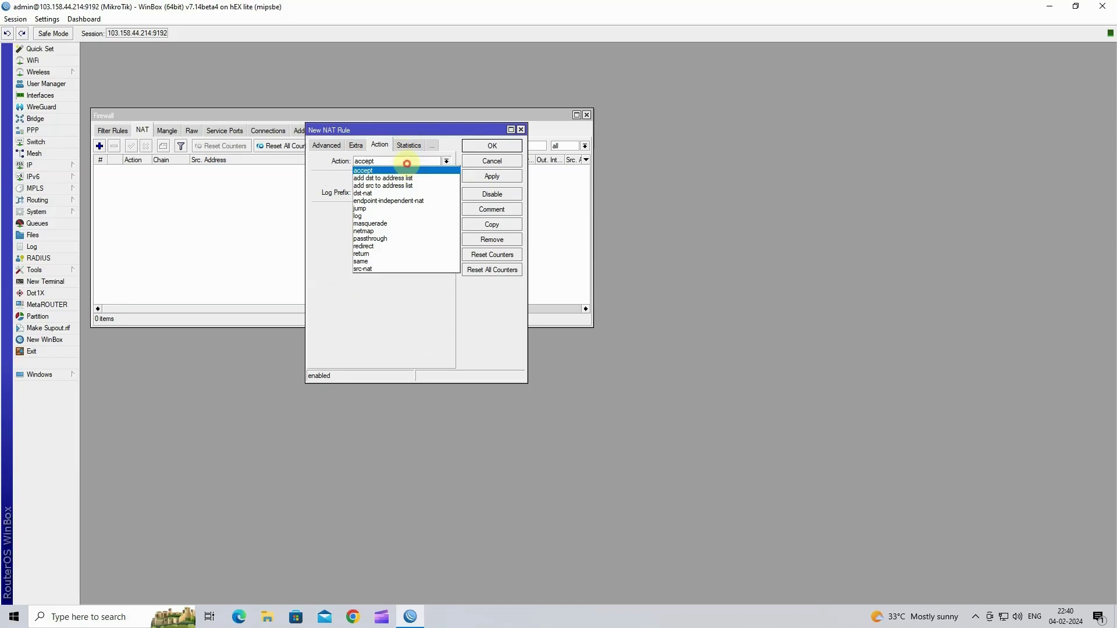
{"action": "left_click", "coordinate": [407, 223]}
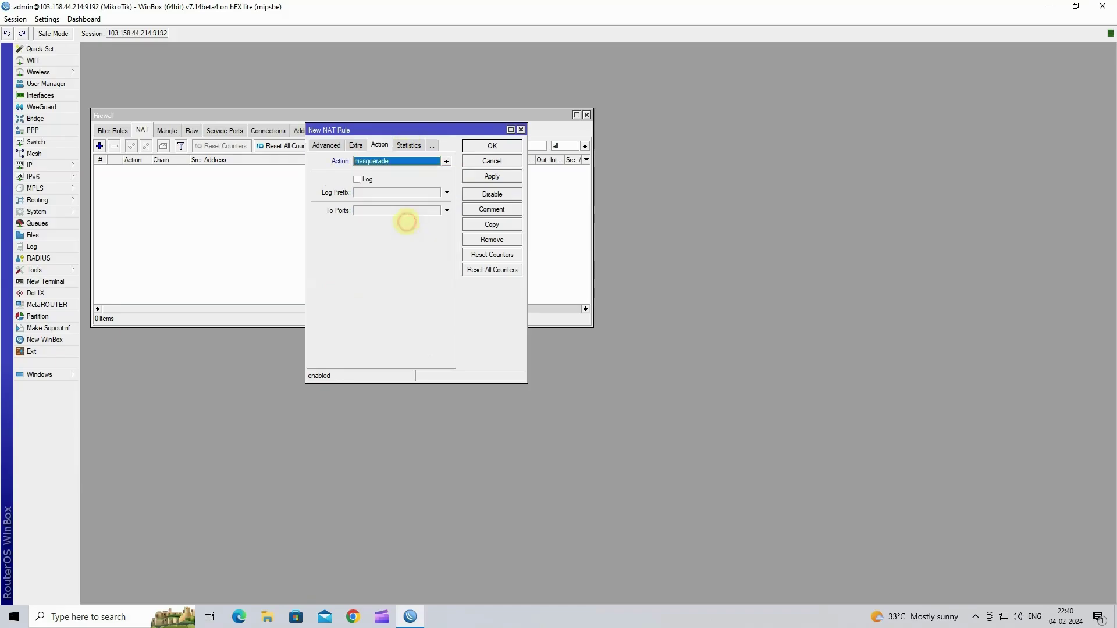
{"action": "left_click", "coordinate": [492, 209]}
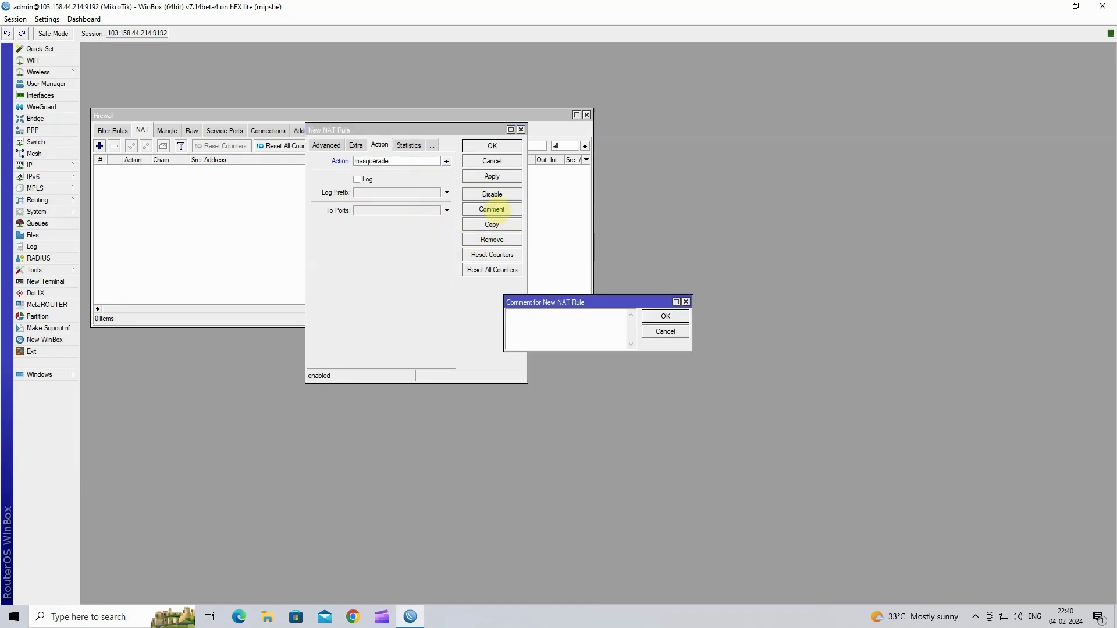
{"action": "type", "text": "PPTP"}
{"action": "left_click", "coordinate": [655, 315]}
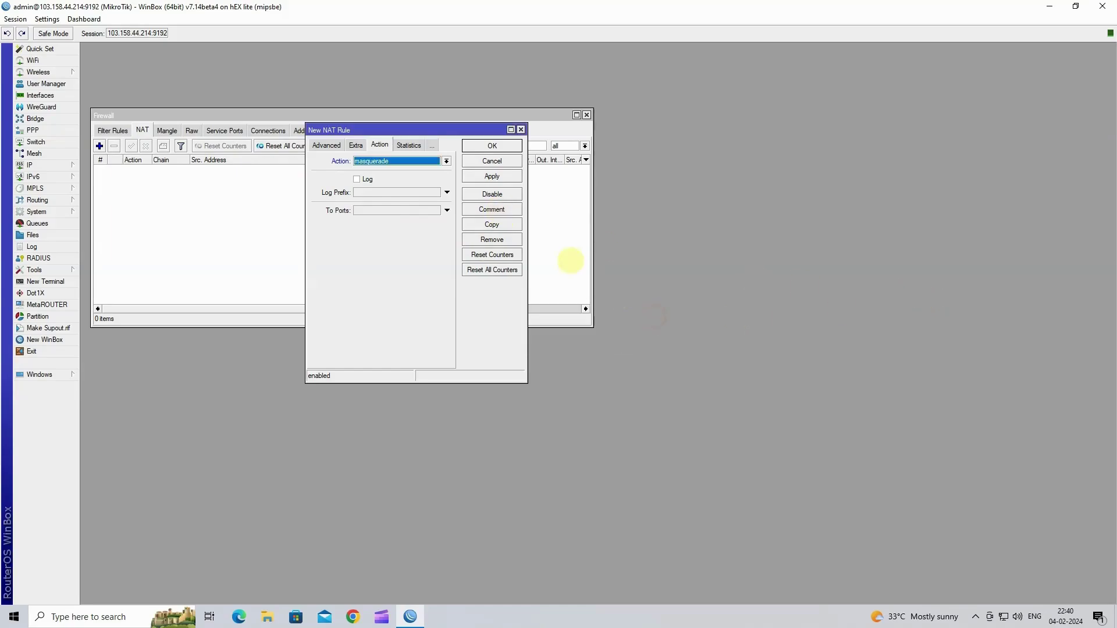
{"action": "left_click", "coordinate": [492, 175]}
{"action": "left_click", "coordinate": [491, 145]}
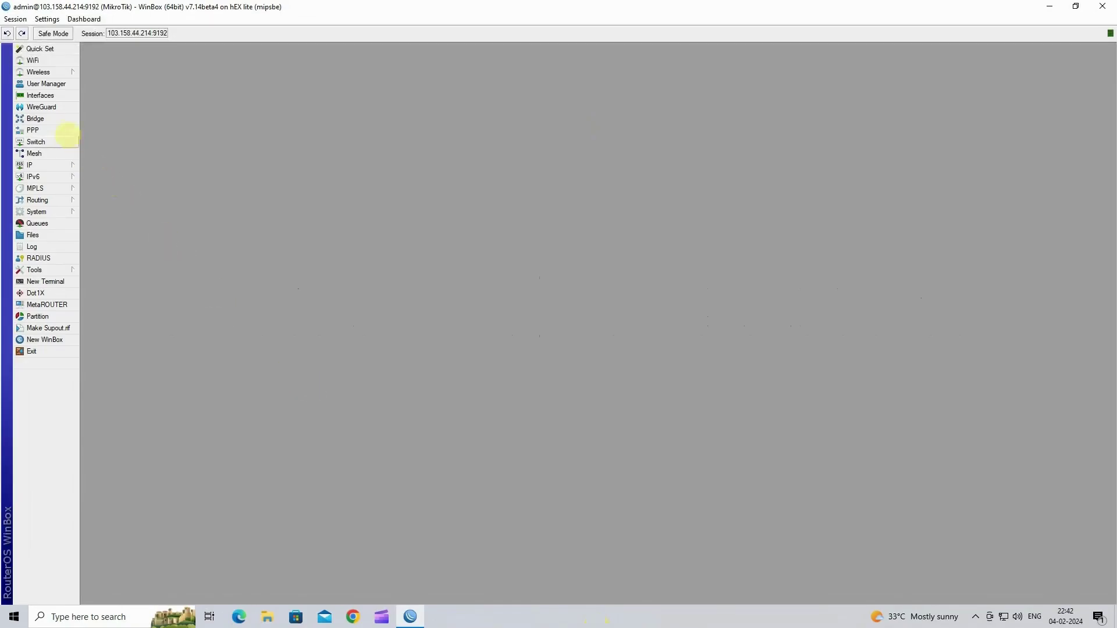
- Create a new PPP profile named PPTP_PROFILE
{"action": "left_click", "coordinate": [64, 130]}
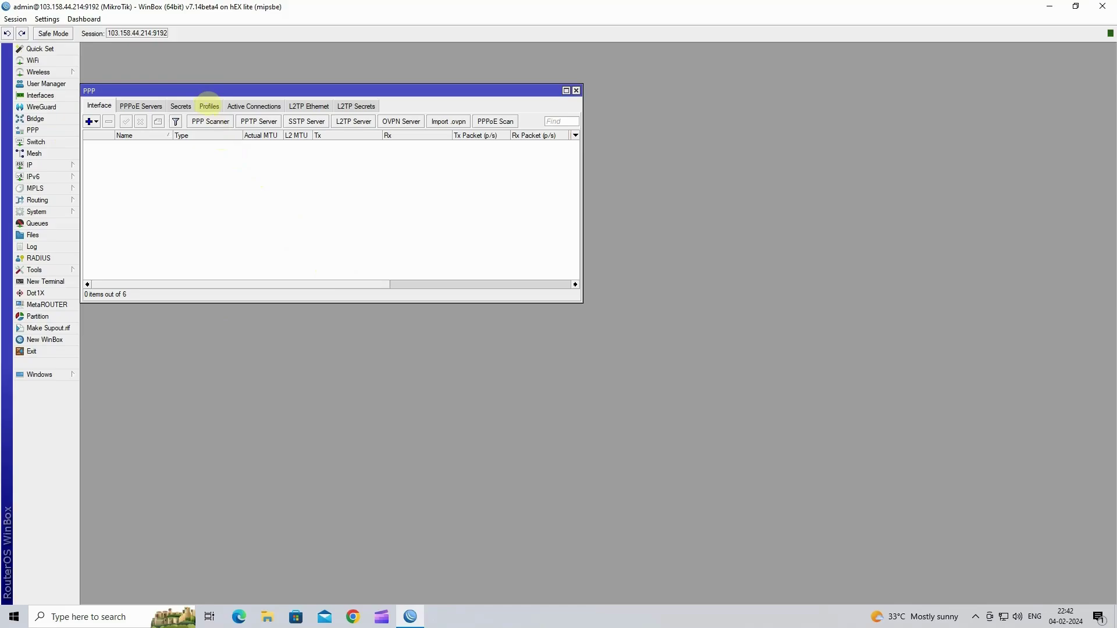
{"action": "left_click", "coordinate": [209, 104]}
{"action": "left_click_drag", "start_coordinate": [233, 89], "coordinate": [421, 133]}
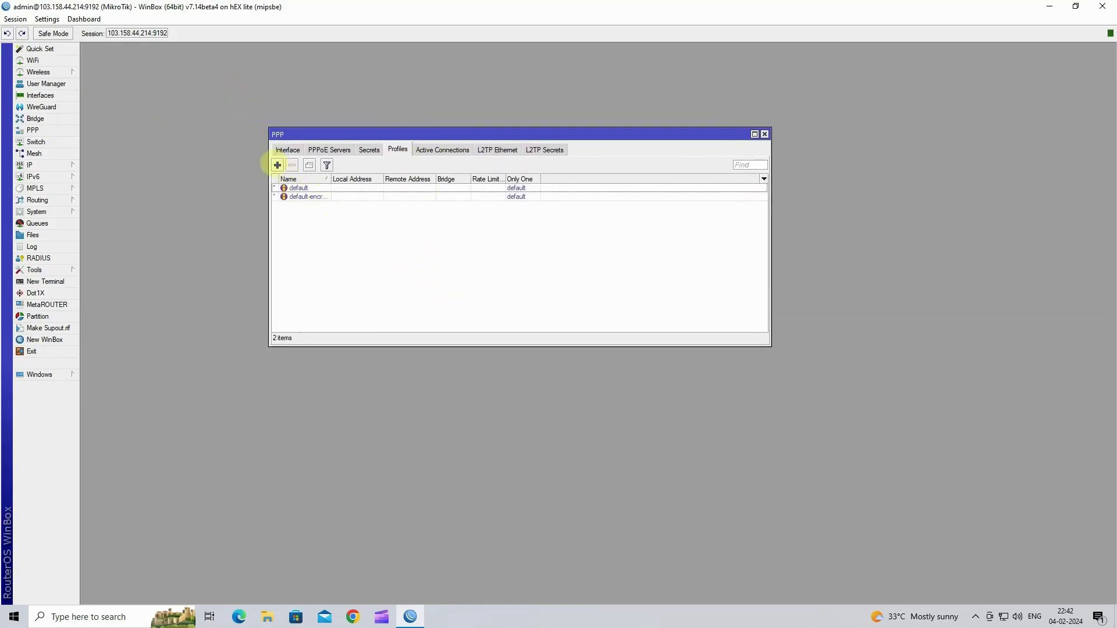
{"action": "left_click", "coordinate": [278, 166]}
{"action": "left_click_drag", "start_coordinate": [419, 44], "coordinate": [463, 172]}
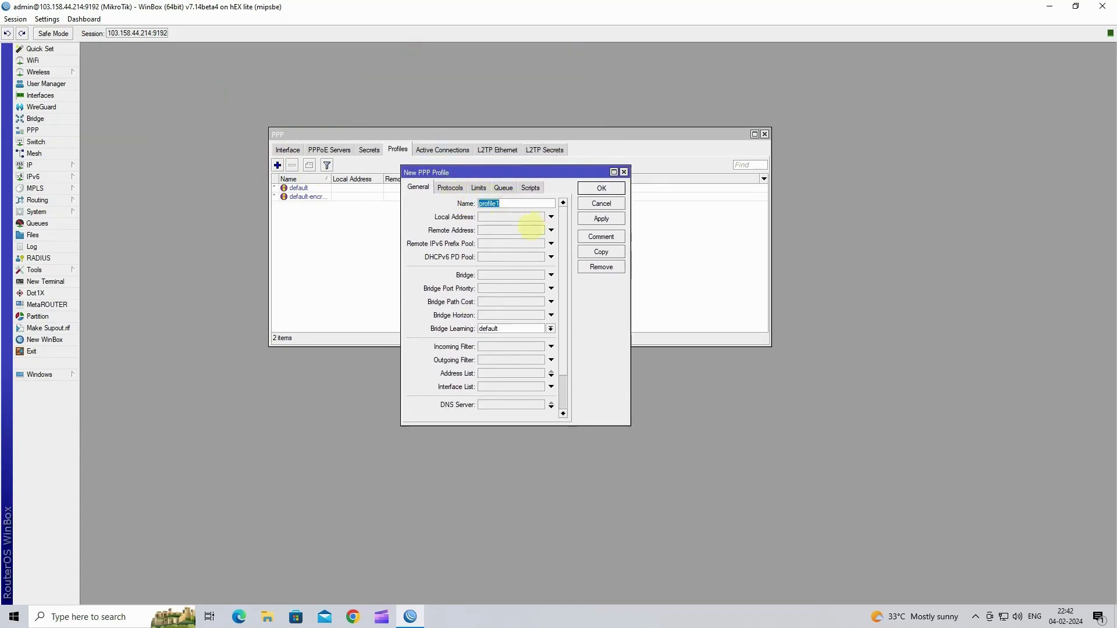
{"action": "type", "text": "PPTP_PROFILE"}
- Give the profile local address 10.110.1.1 and remote address PPTP_POOL, then save it
{"action": "left_click", "coordinate": [511, 217]}
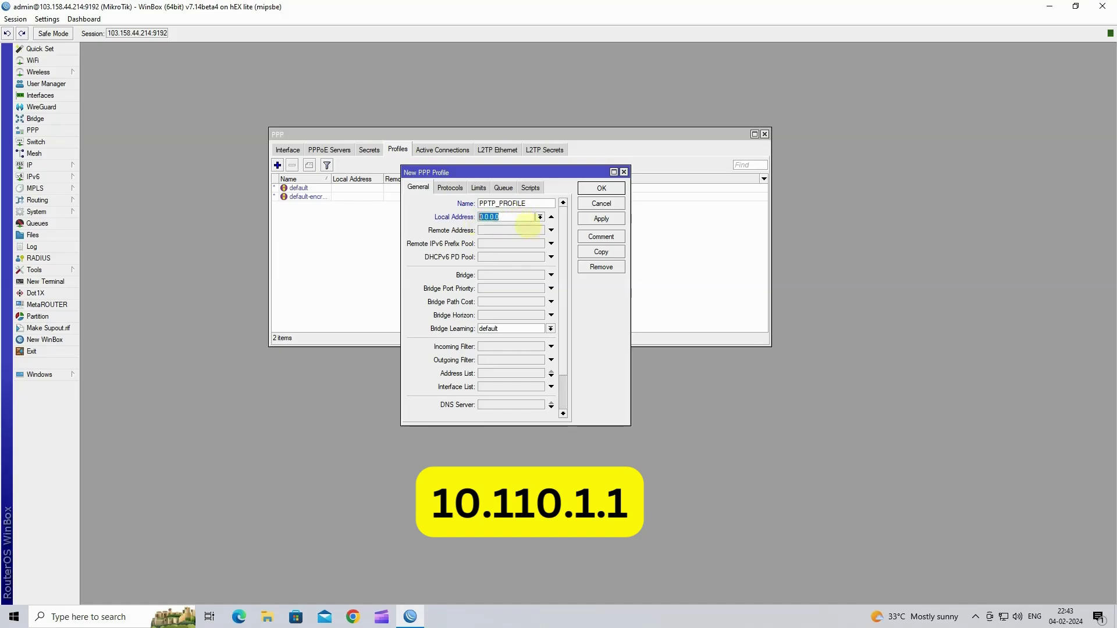
{"action": "type", "text": "10.110.1.1"}
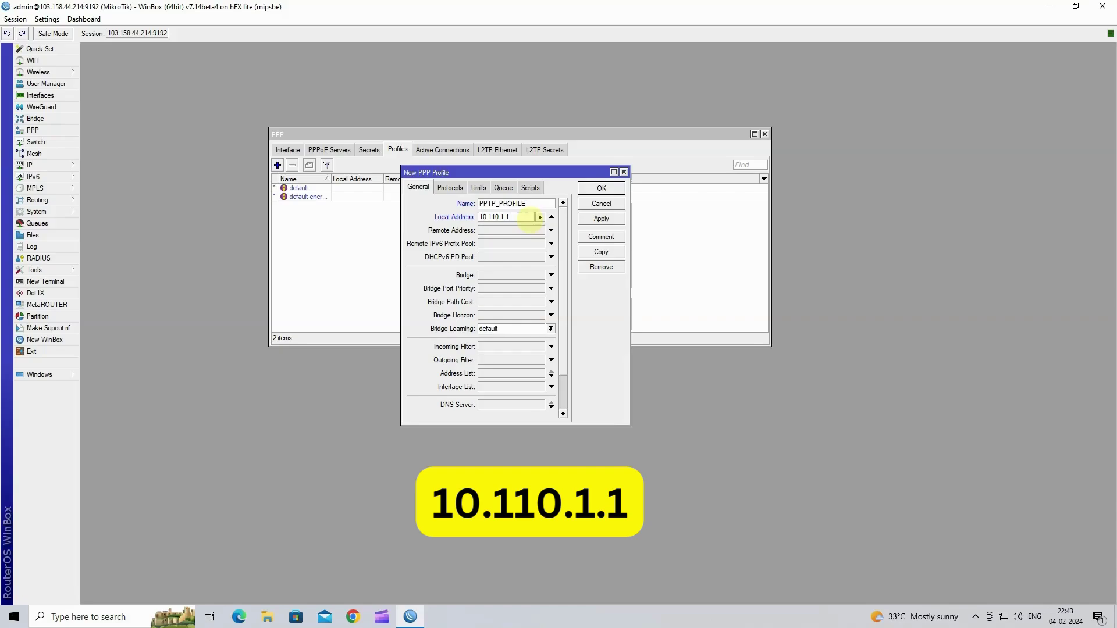
{"action": "left_click", "coordinate": [530, 231]}
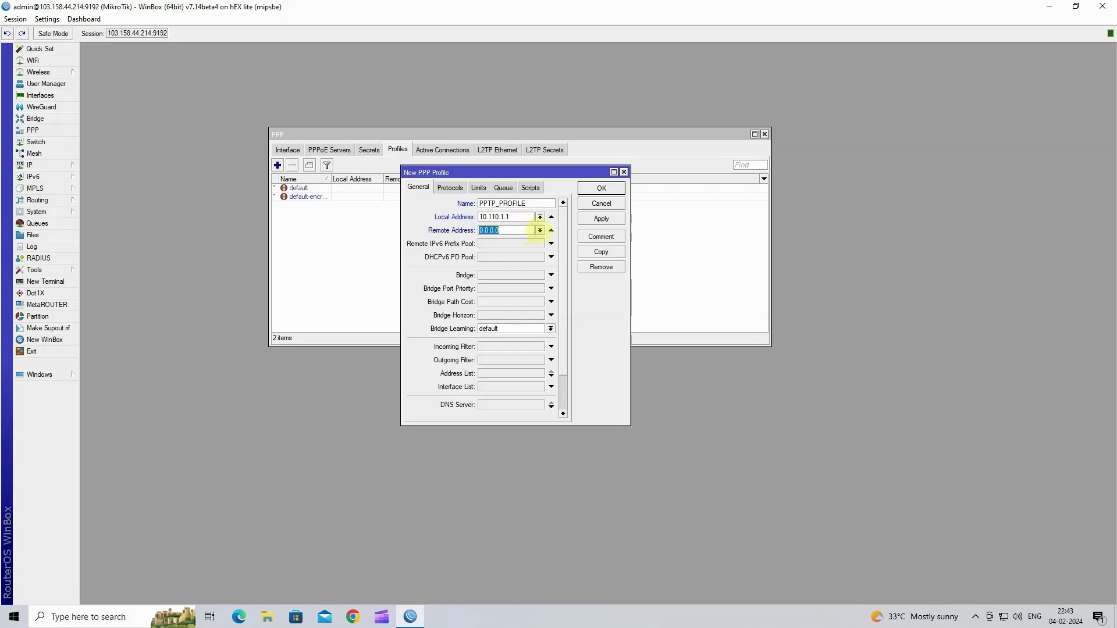
{"action": "left_click", "coordinate": [540, 230]}
{"action": "left_click", "coordinate": [518, 239]}
{"action": "left_click", "coordinate": [601, 219]}
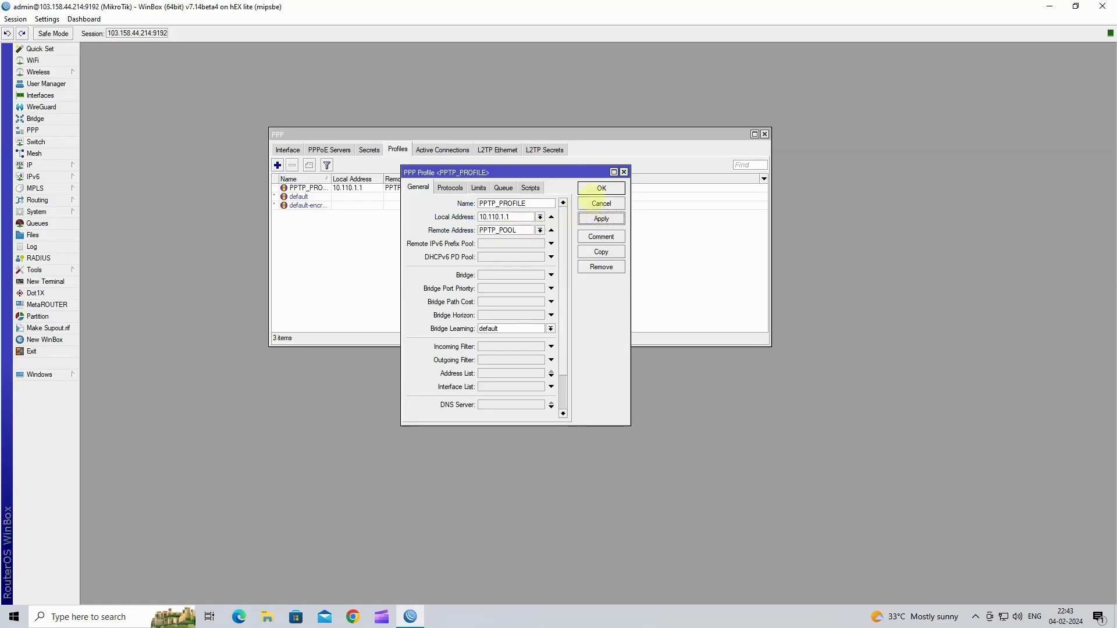
{"action": "left_click", "coordinate": [601, 188]}
{"action": "left_click", "coordinate": [417, 189]}
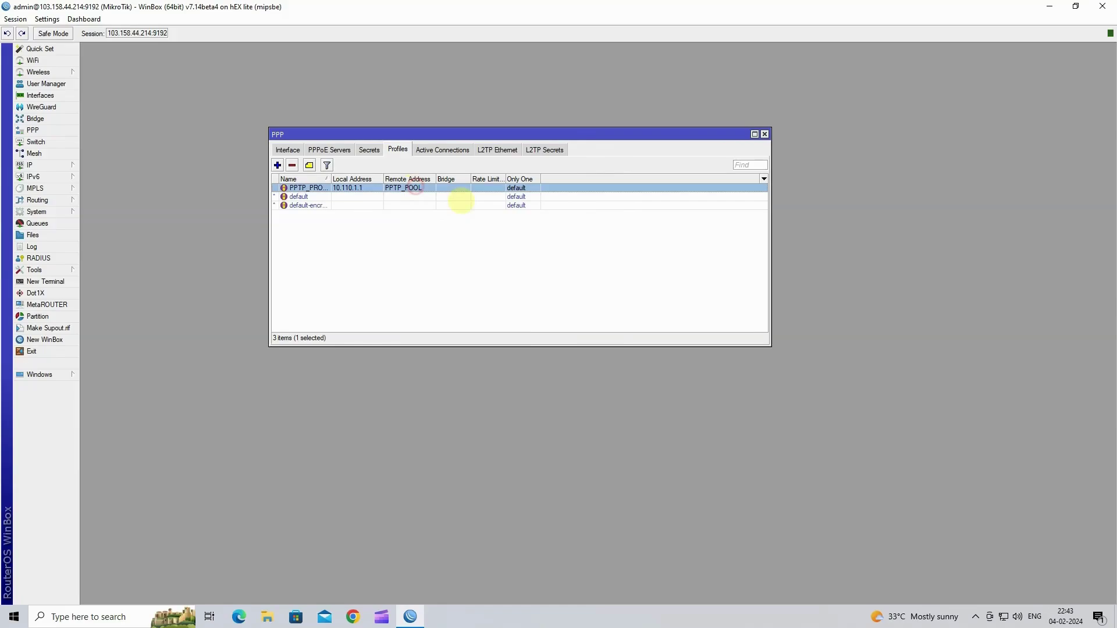
{"action": "left_click", "coordinate": [500, 252]}
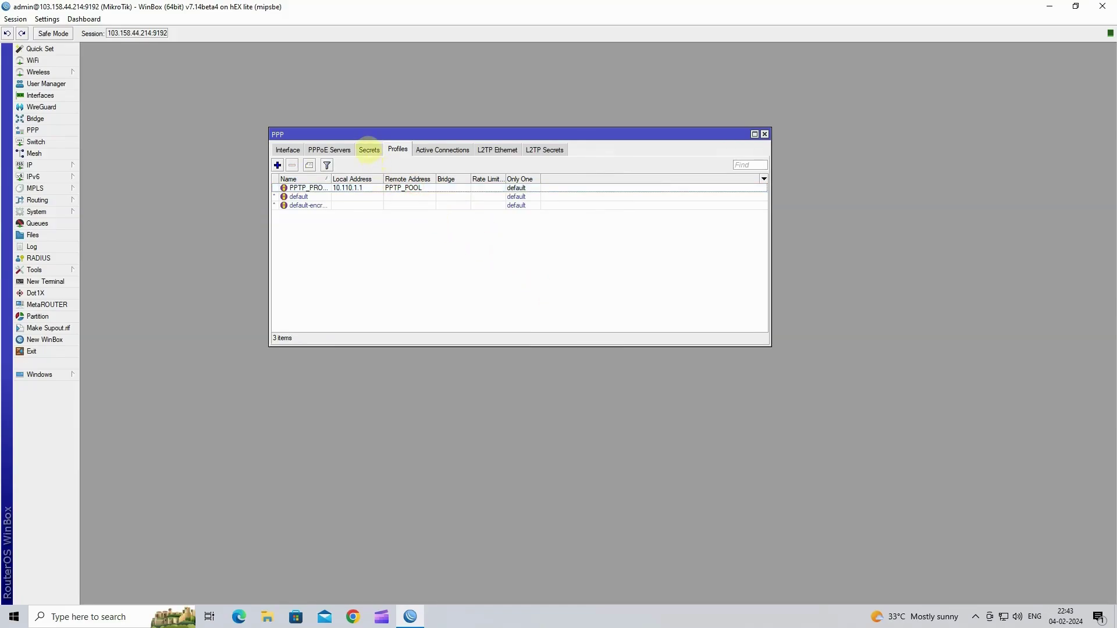
- Add a new PPP secret and enter its user name and password
{"action": "left_click", "coordinate": [368, 150]}
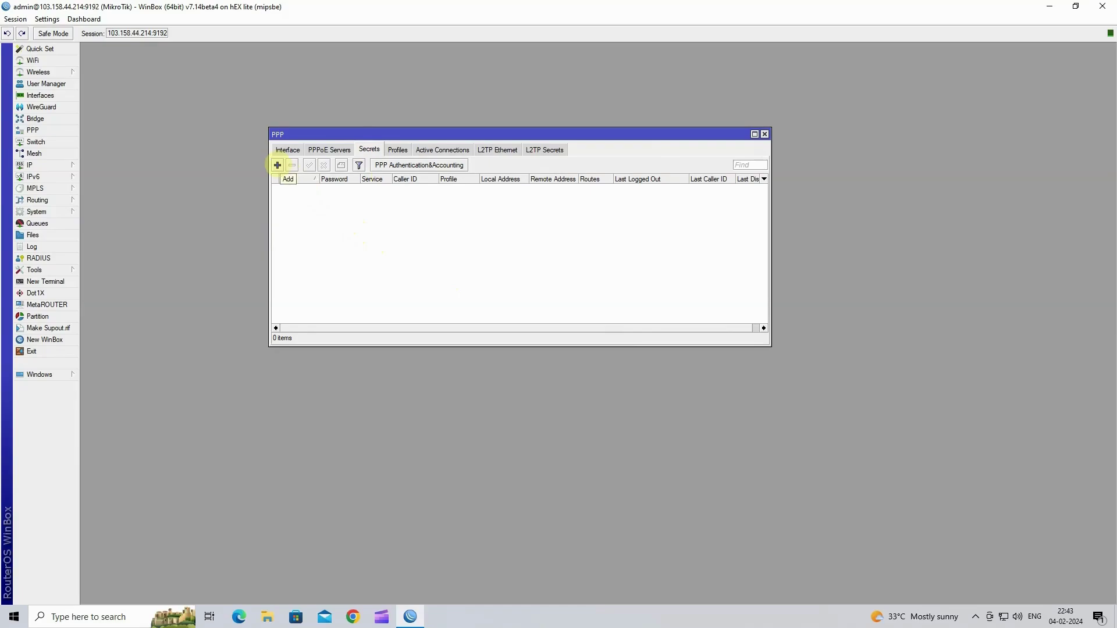
{"action": "left_click", "coordinate": [277, 165]}
{"action": "left_click_drag", "start_coordinate": [301, 48], "coordinate": [407, 171]}
{"action": "type", "text": "wire"}
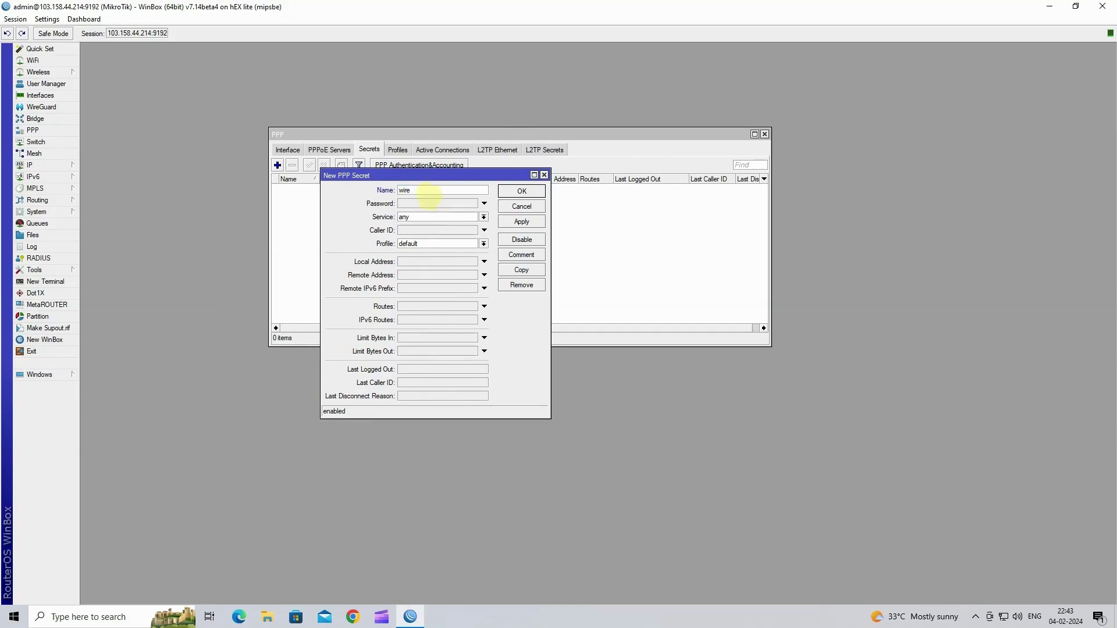
{"action": "left_click", "coordinate": [431, 203]}
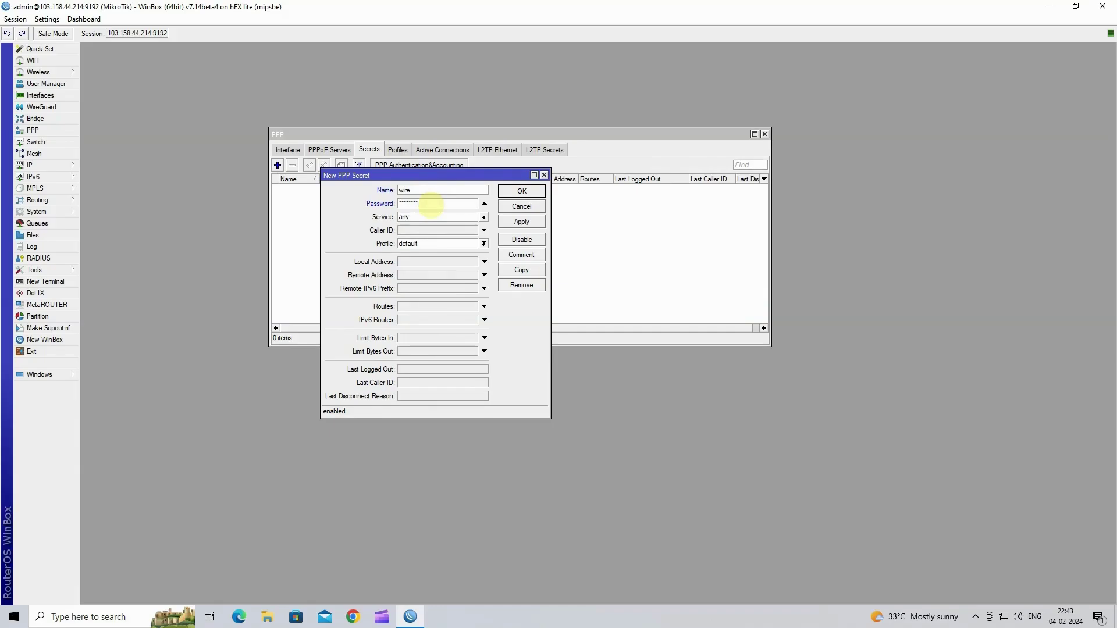
- Set the secret's service to pptp and profile to PPTP_PROFILE, then save it
{"action": "left_click", "coordinate": [484, 217]}
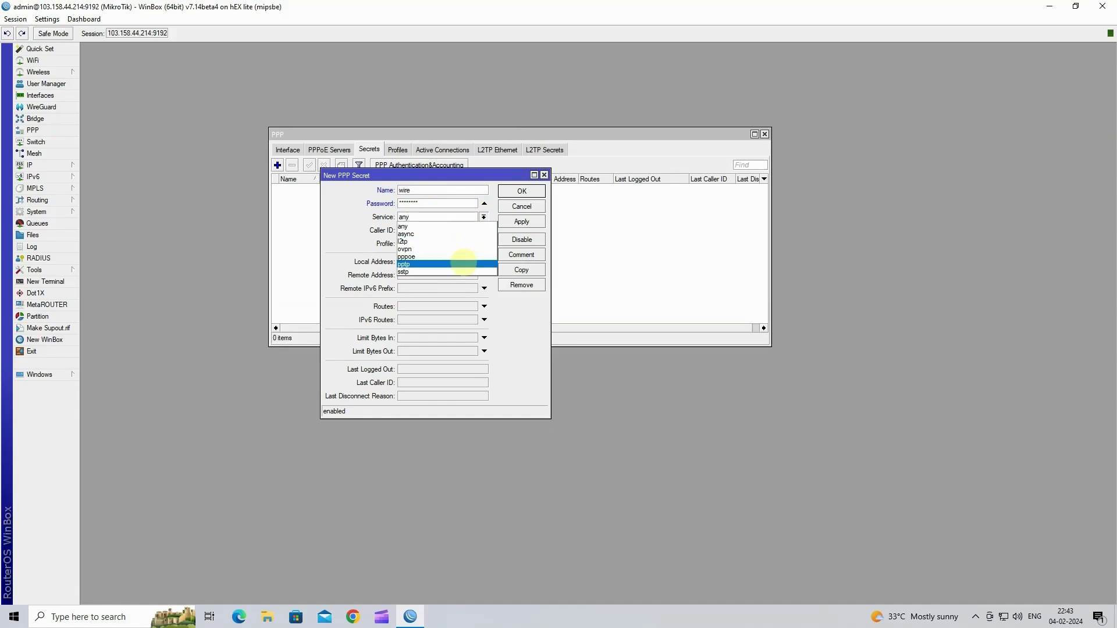
{"action": "left_click", "coordinate": [460, 264]}
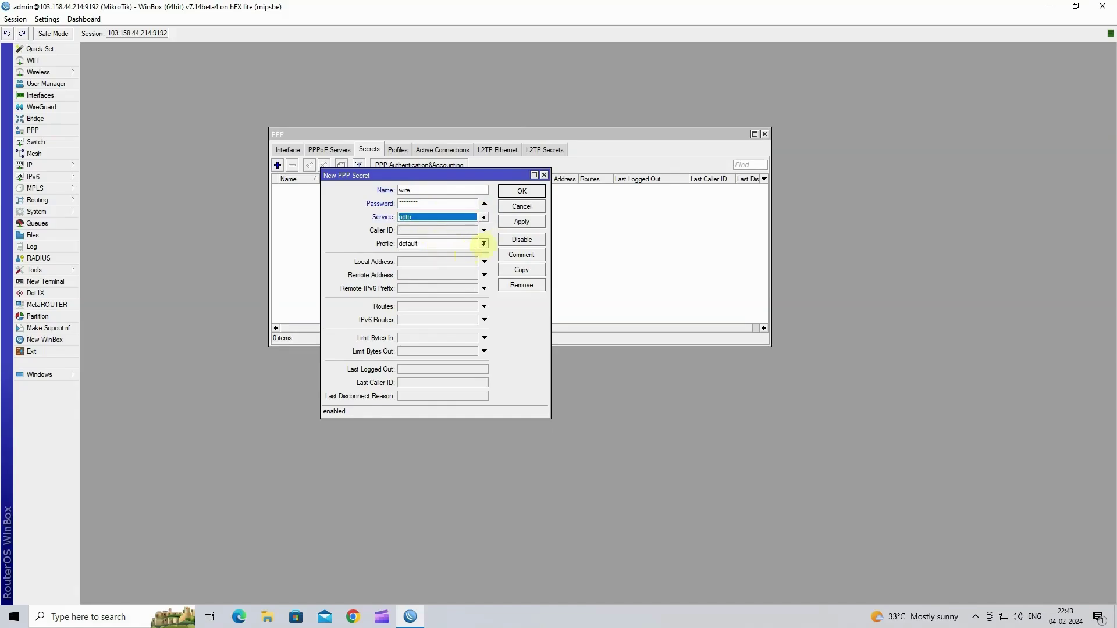
{"action": "left_click", "coordinate": [484, 243]}
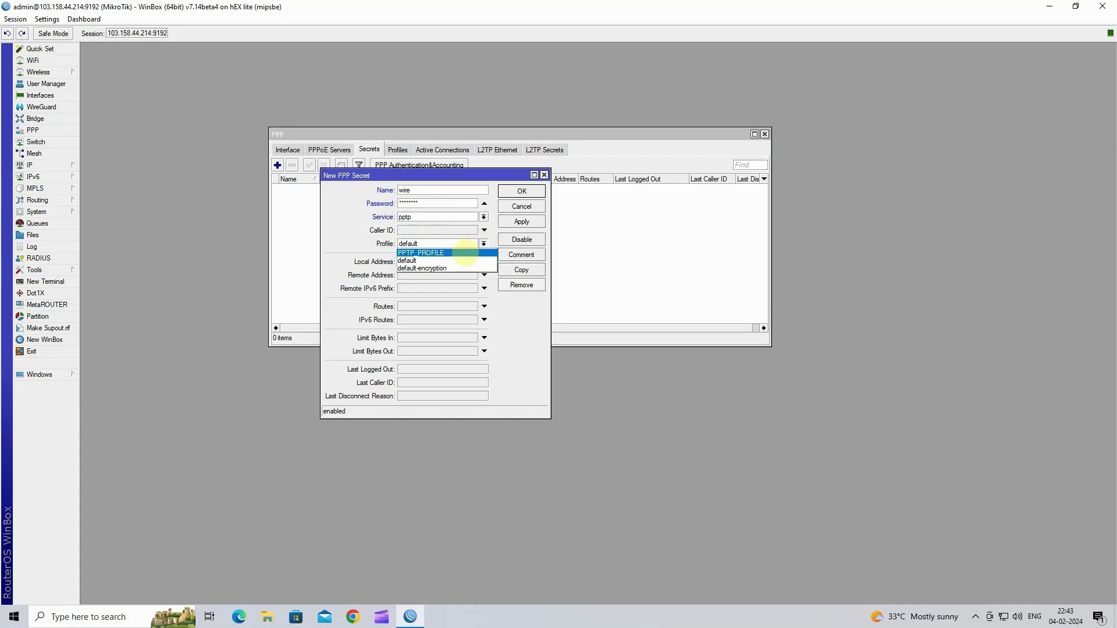
{"action": "left_click", "coordinate": [442, 254]}
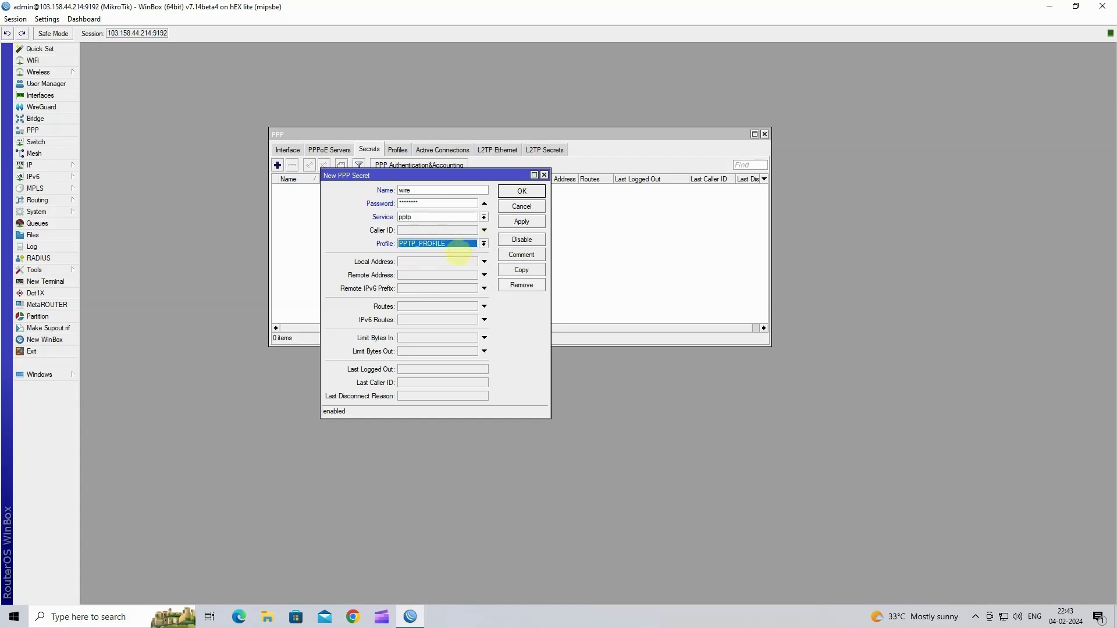
{"action": "left_click", "coordinate": [521, 222]}
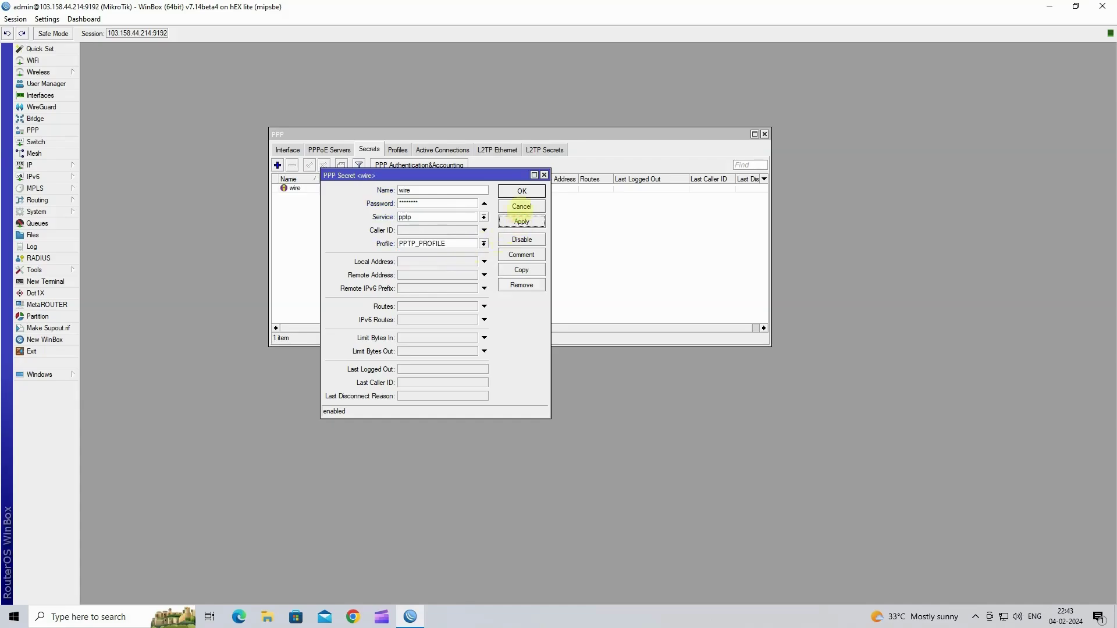
{"action": "left_click", "coordinate": [522, 192]}
{"action": "left_click", "coordinate": [407, 189]}
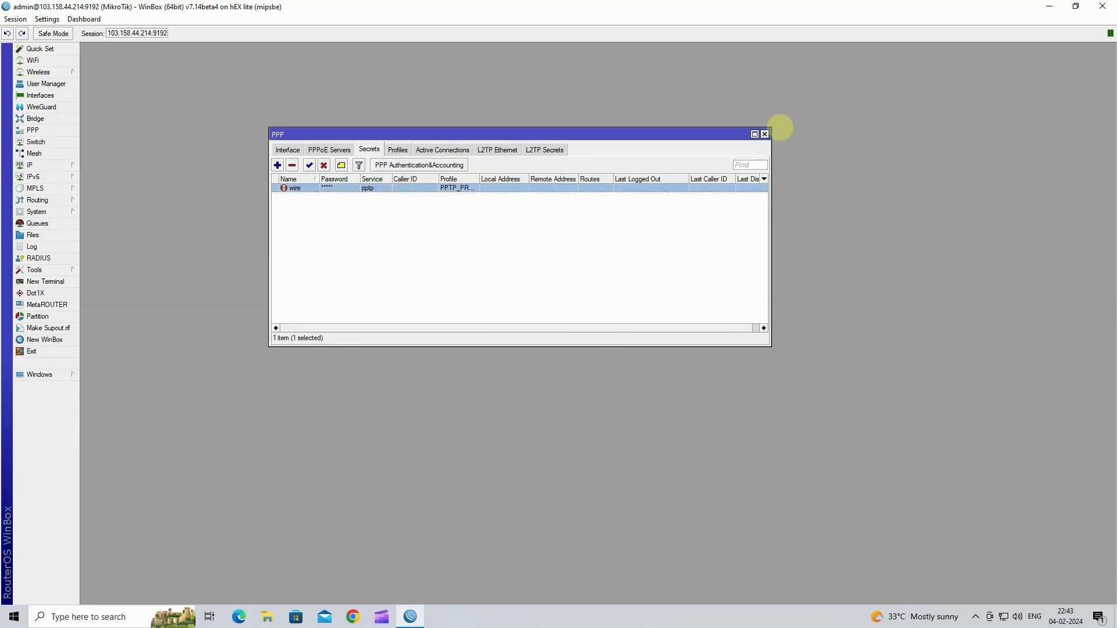
- Enable the PPTP server with default profile PPTP_PROFILE, apply it, and close the PPP window
{"action": "left_click", "coordinate": [764, 134]}
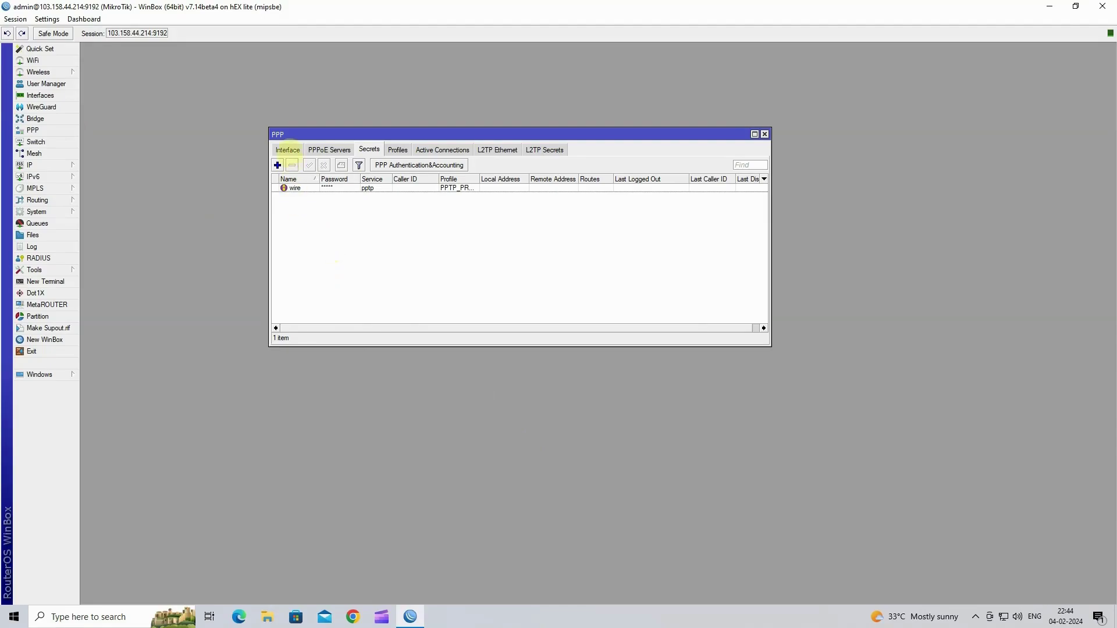
{"action": "left_click", "coordinate": [288, 150]}
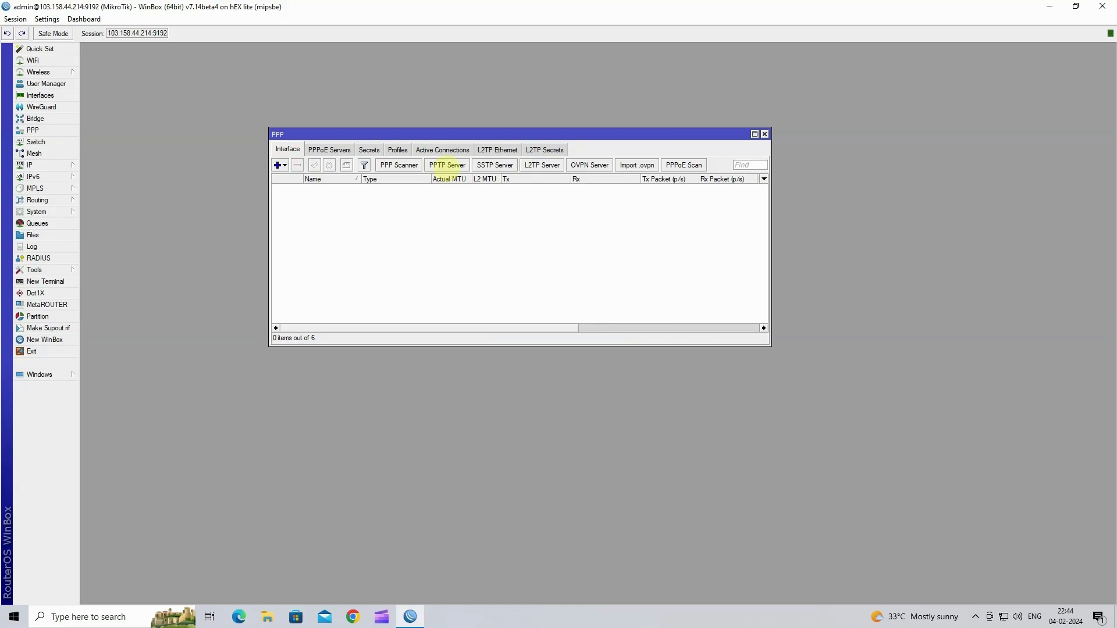
{"action": "left_click", "coordinate": [448, 165]}
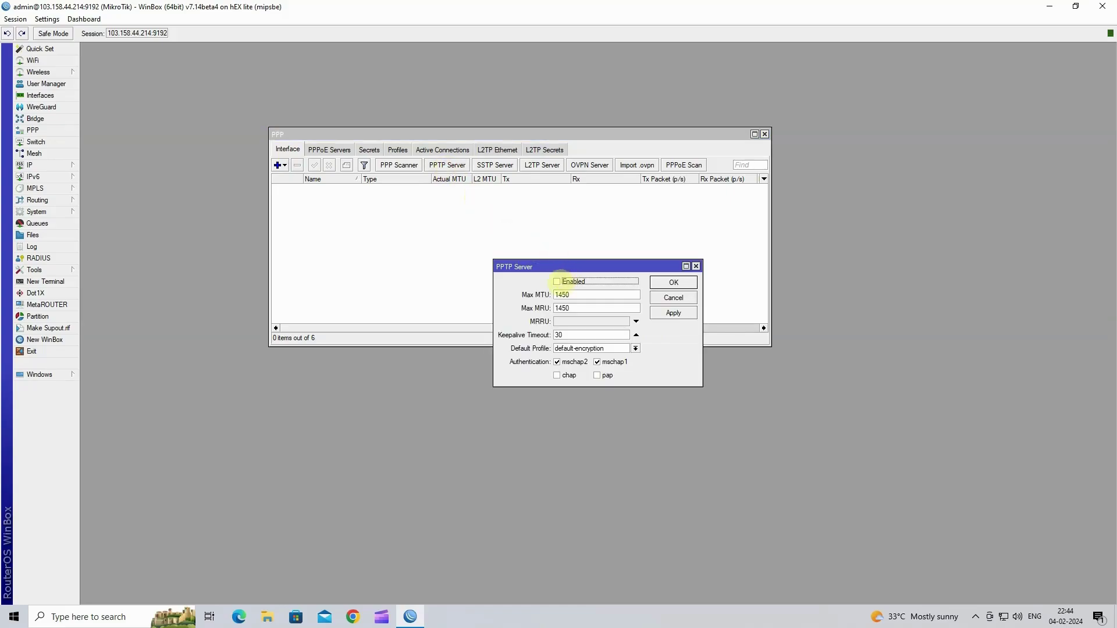
{"action": "left_click", "coordinate": [557, 281]}
{"action": "left_click", "coordinate": [636, 348]}
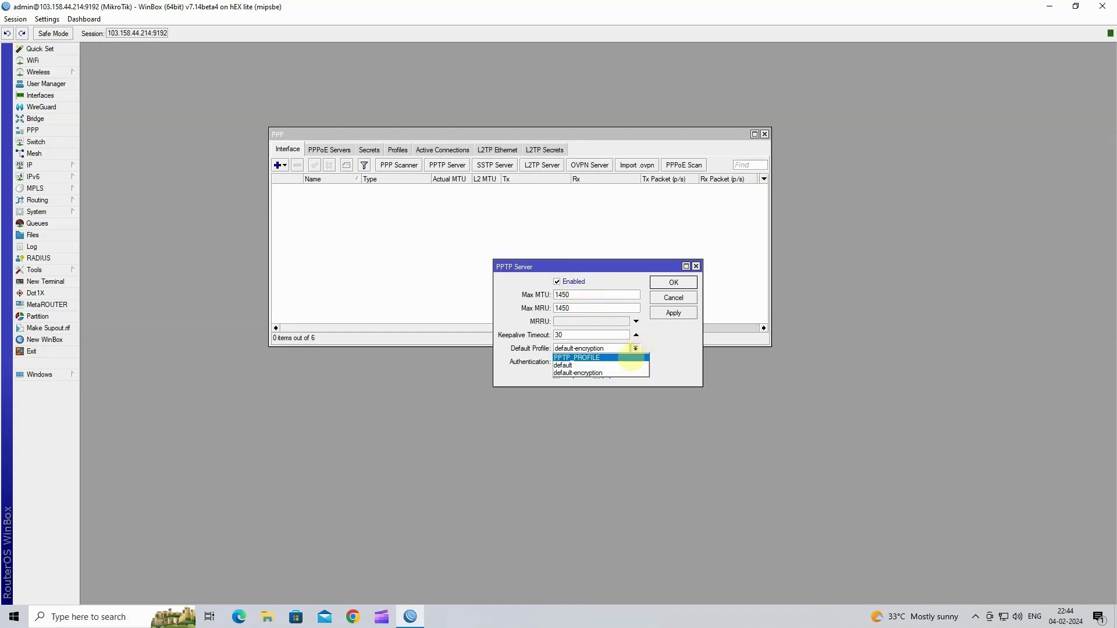
{"action": "left_click", "coordinate": [632, 358]}
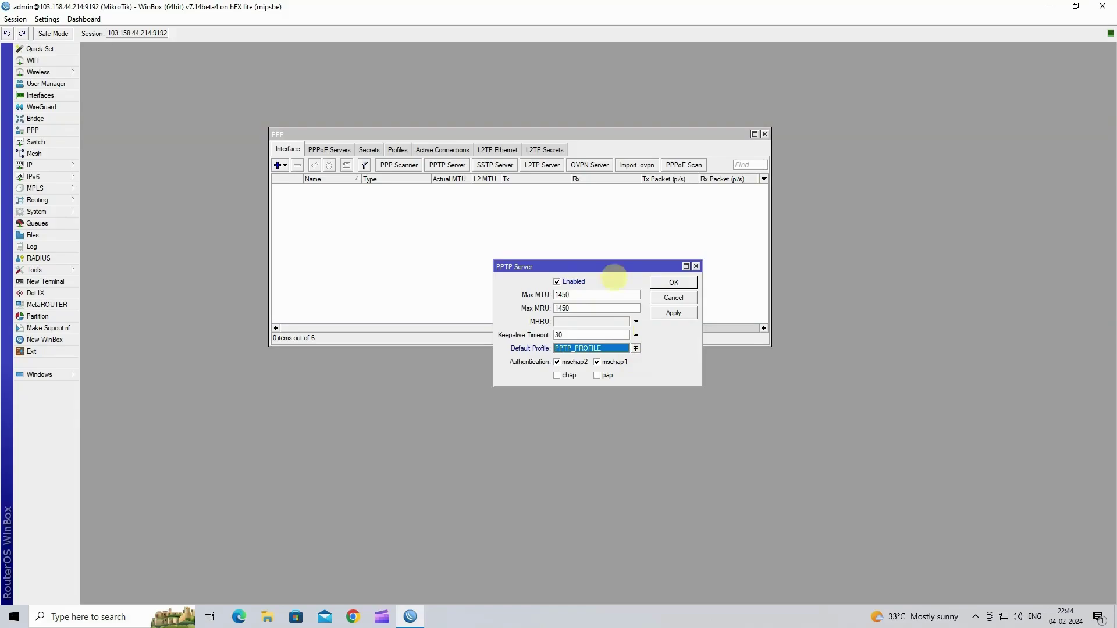
{"action": "left_click_drag", "start_coordinate": [611, 266], "coordinate": [507, 216]}
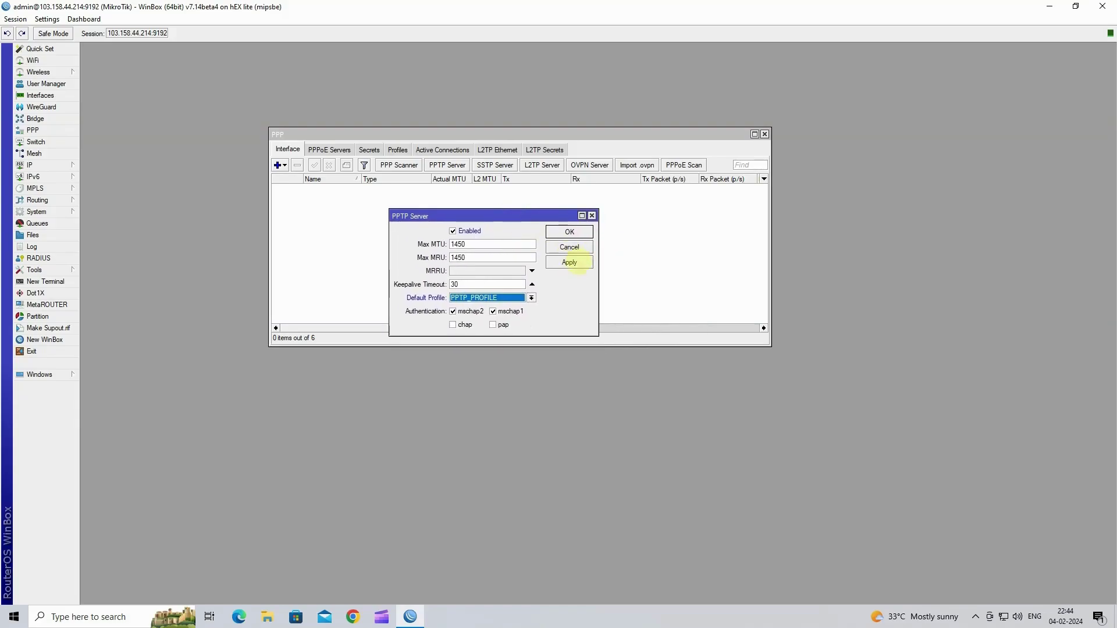
{"action": "left_click", "coordinate": [571, 263]}
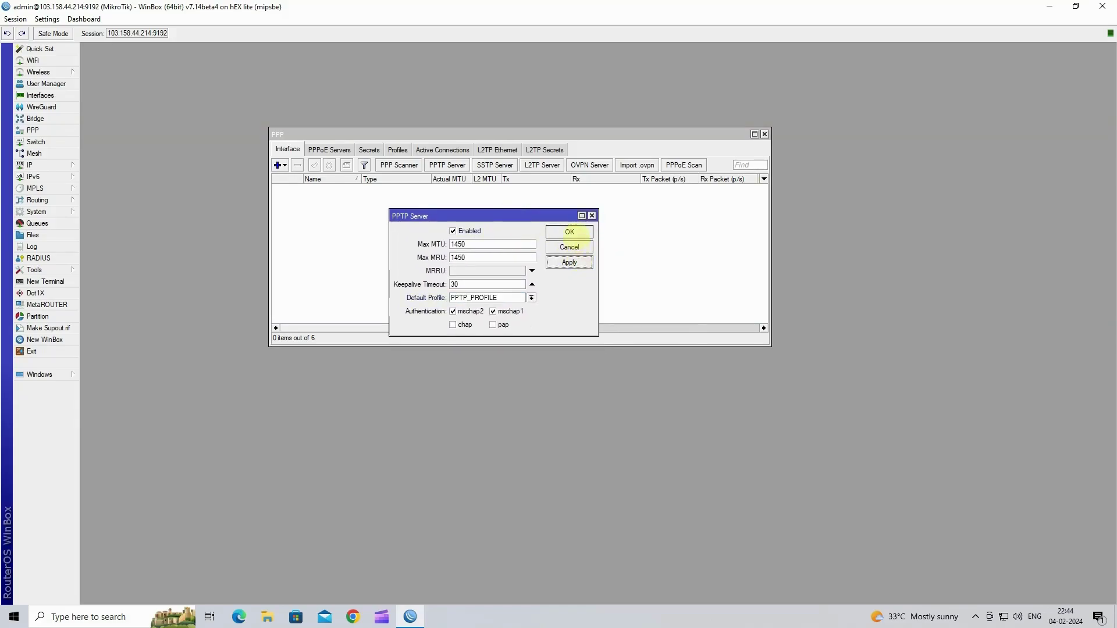
{"action": "left_click", "coordinate": [571, 232]}
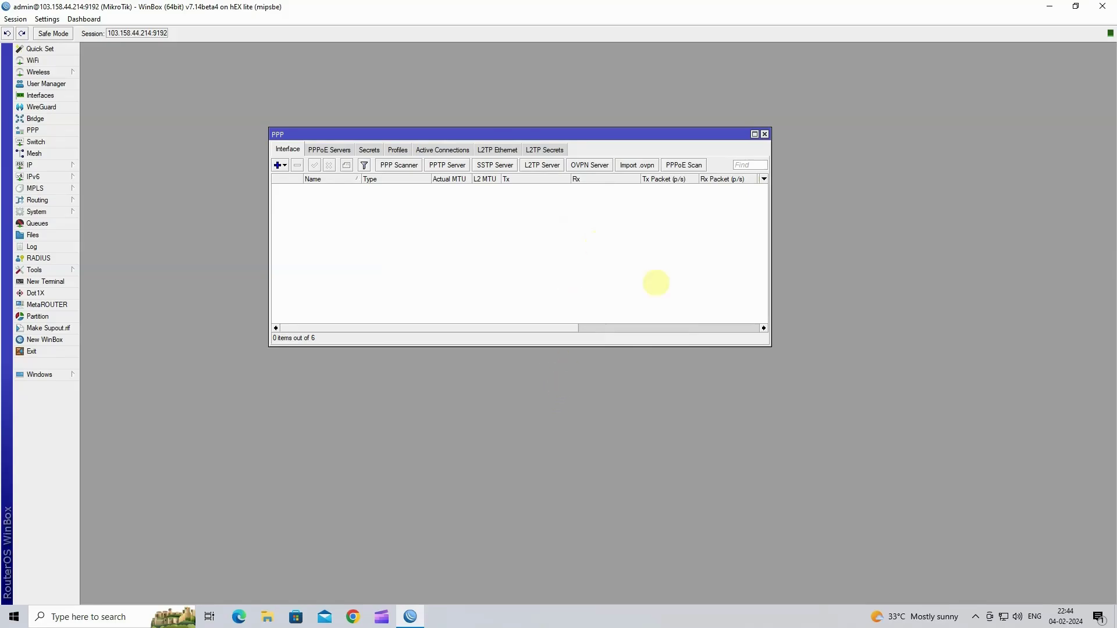
{"action": "left_click", "coordinate": [765, 134]}
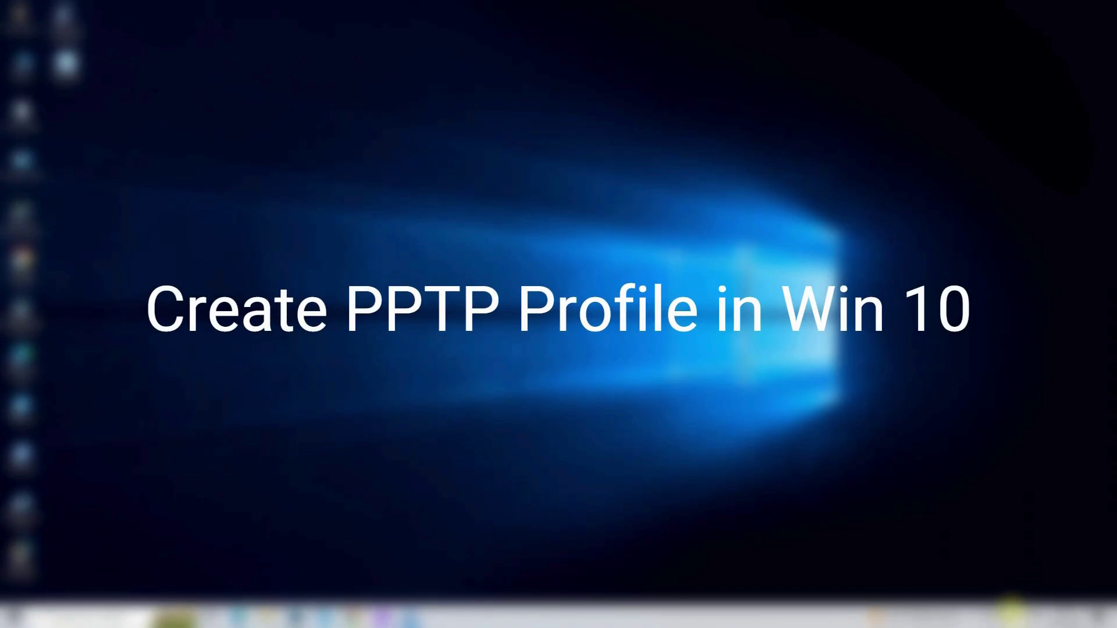
- Open Network & Internet settings from the tray network icon and go to the VPN page
{"action": "right_click", "coordinate": [1003, 617]}
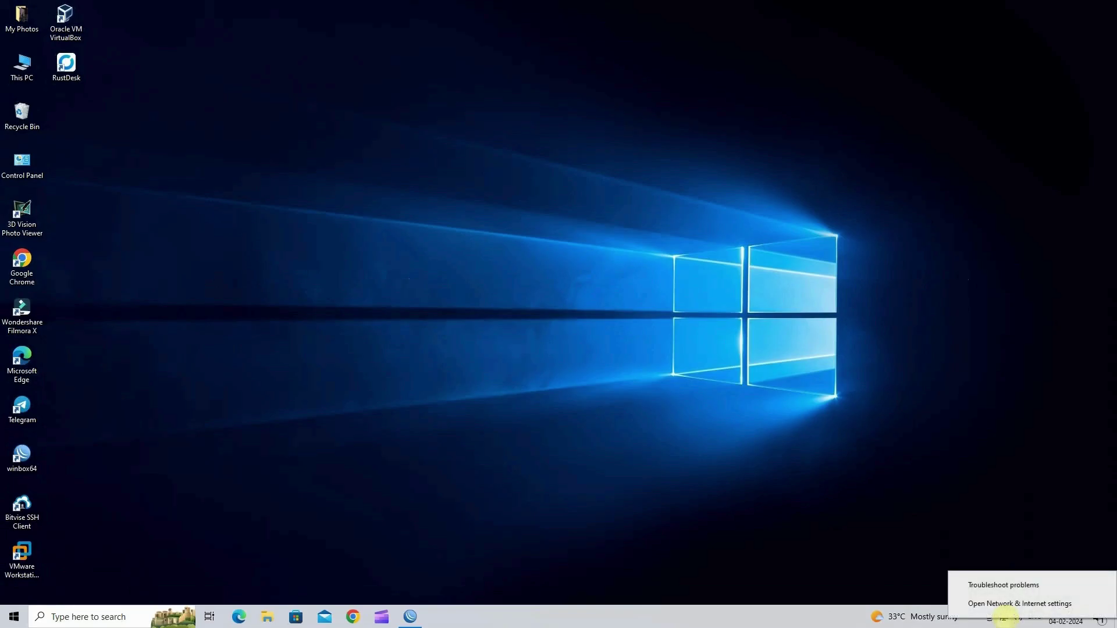
{"action": "left_click", "coordinate": [1005, 604]}
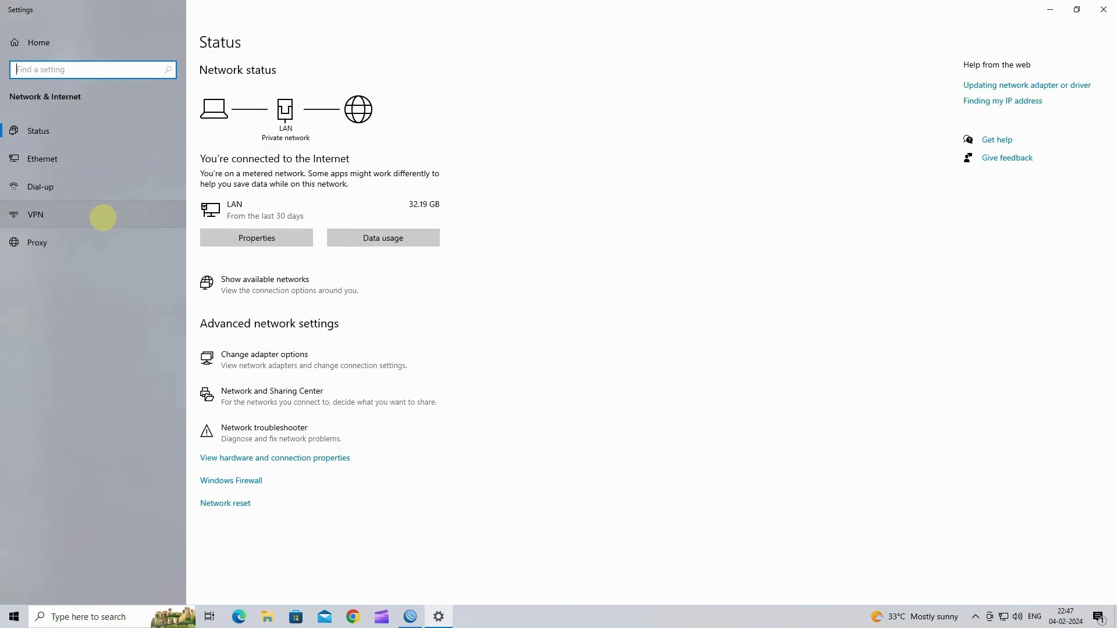
{"action": "left_click", "coordinate": [103, 218]}
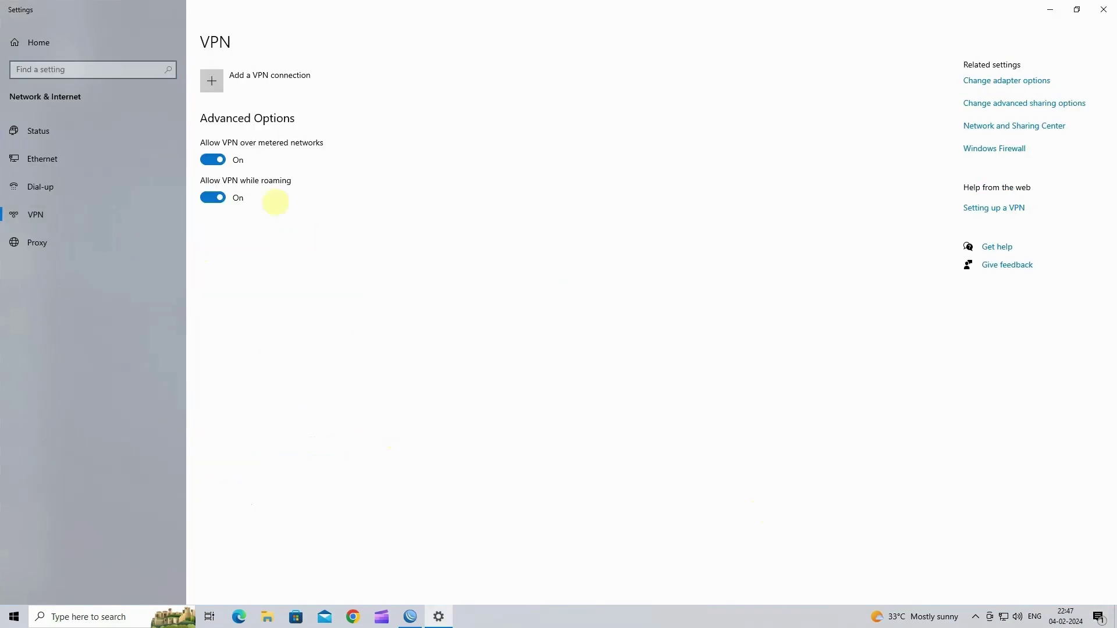
- Add a VPN connection with provider Windows (built-in), name OFFICE and server 103.158.44.214
{"action": "left_click", "coordinate": [290, 87]}
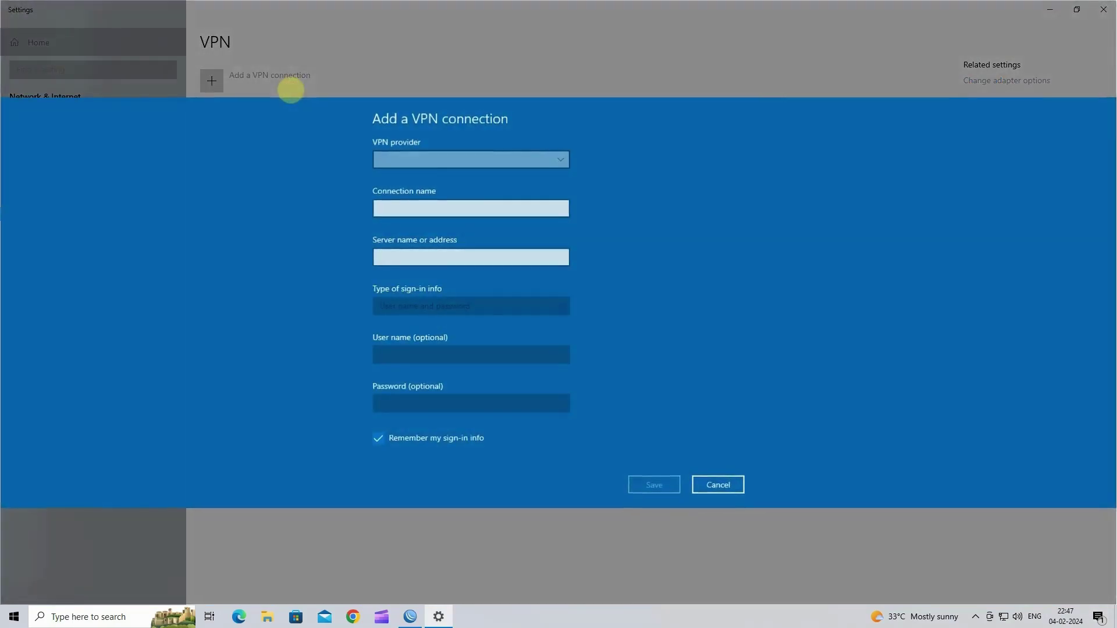
{"action": "left_click", "coordinate": [541, 154]}
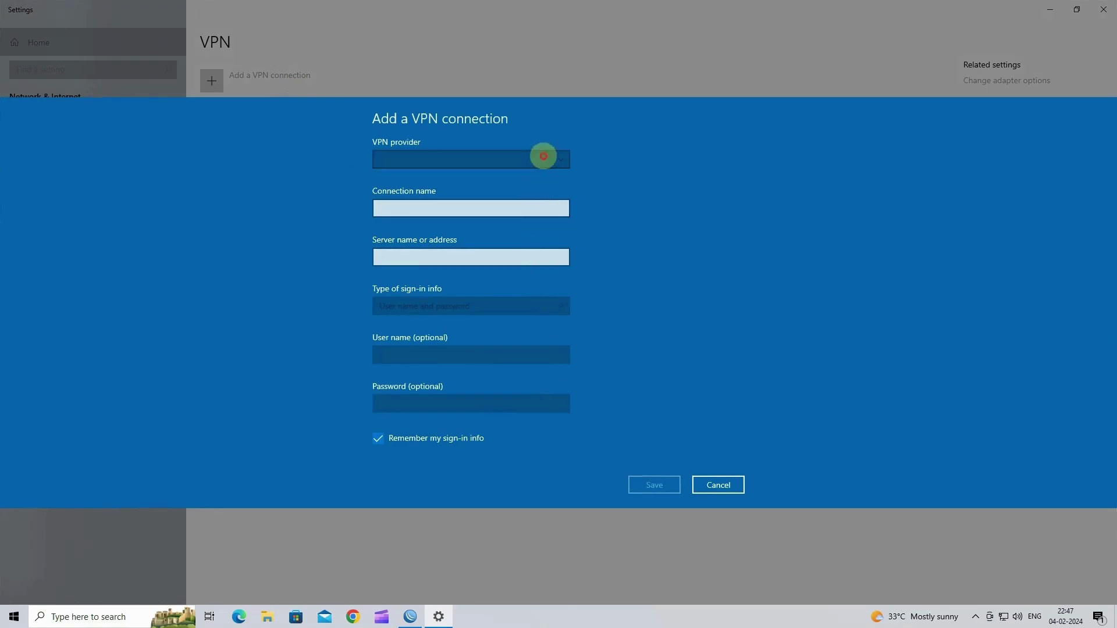
{"action": "left_click", "coordinate": [475, 156]}
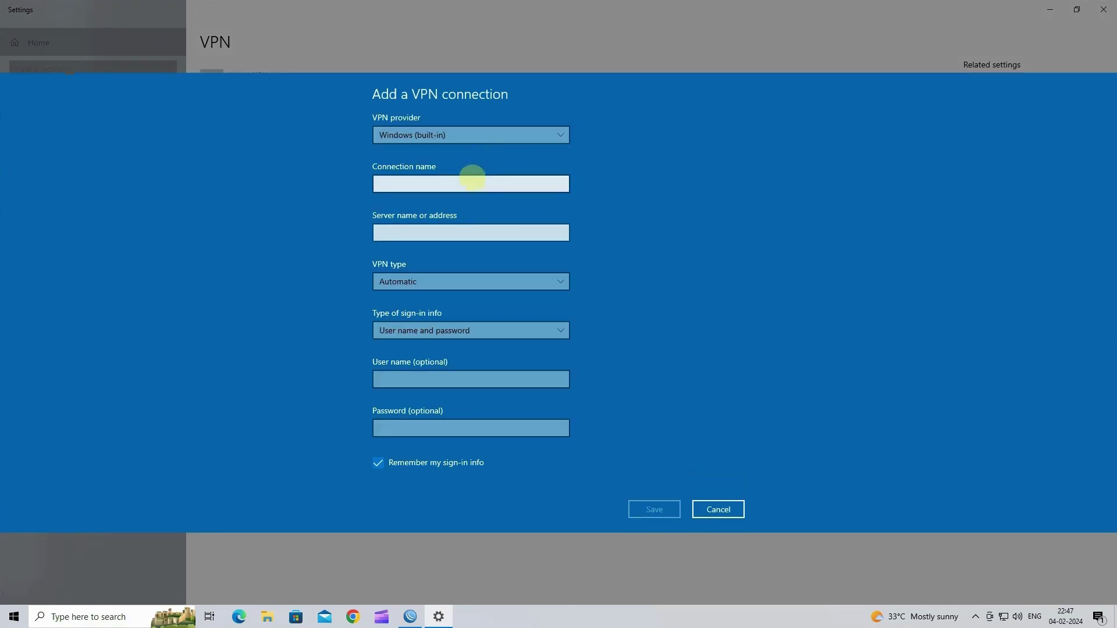
{"action": "left_click", "coordinate": [471, 182]}
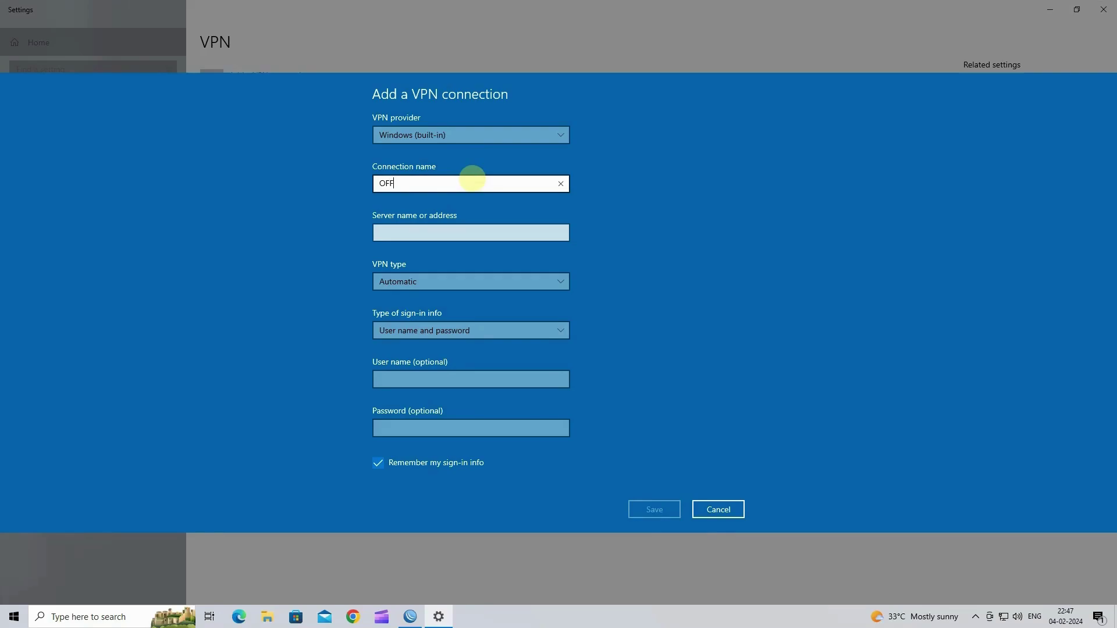
{"action": "key", "text": "Tab"}
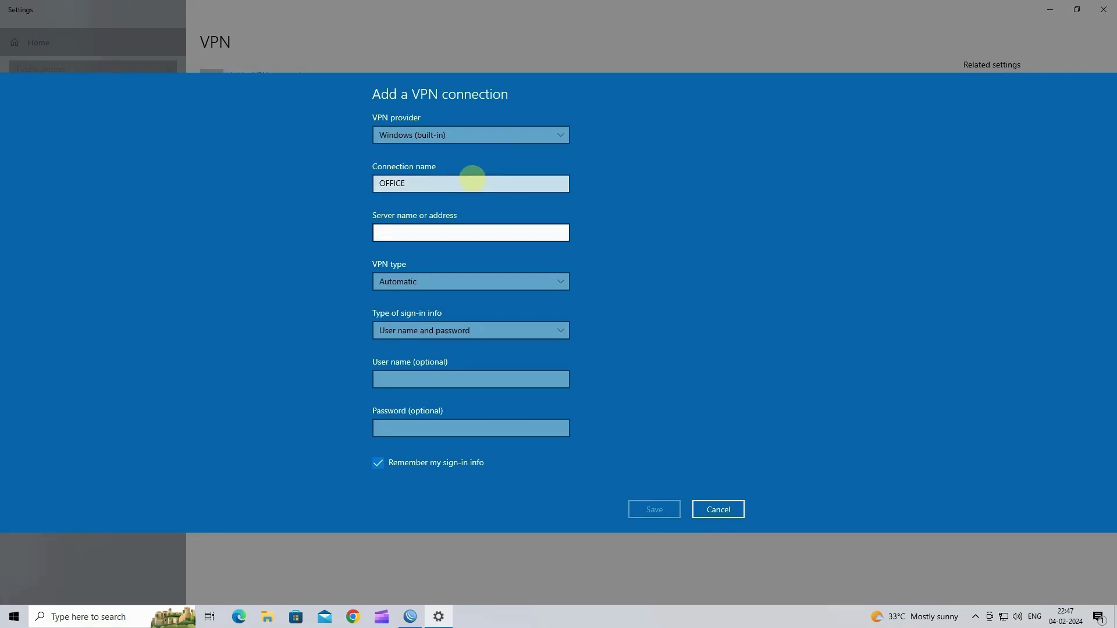
{"action": "type", "text": "103.158.44.214"}
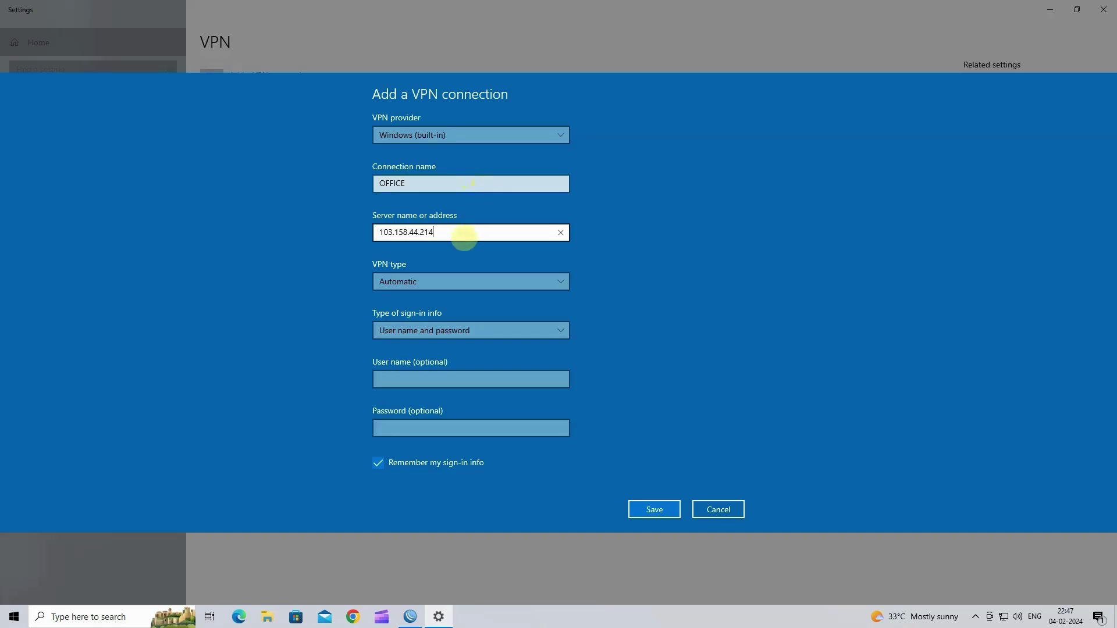
{"action": "left_click_drag", "start_coordinate": [451, 236], "coordinate": [368, 234]}
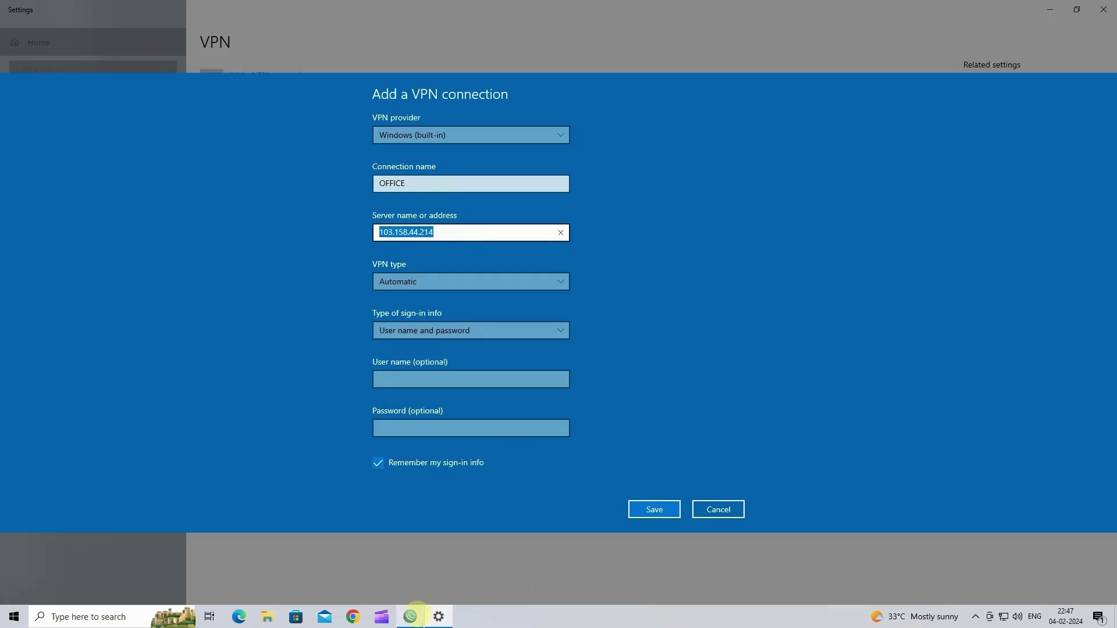
{"action": "left_click", "coordinate": [410, 617]}
{"action": "left_click", "coordinate": [54, 168]}
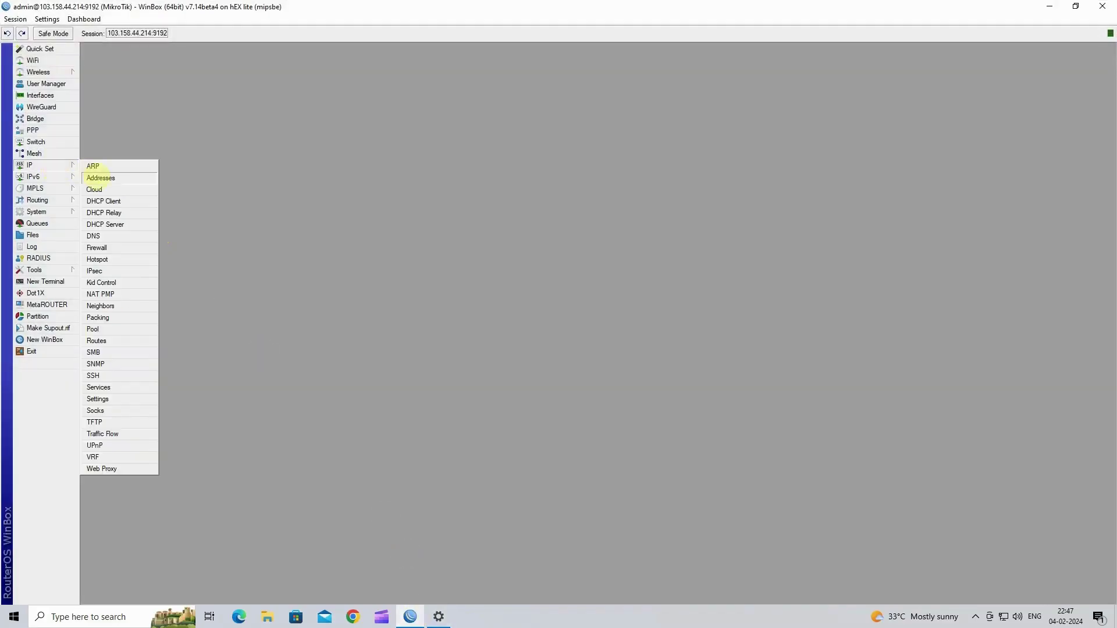
{"action": "left_click", "coordinate": [101, 177]}
{"action": "left_click", "coordinate": [431, 145]}
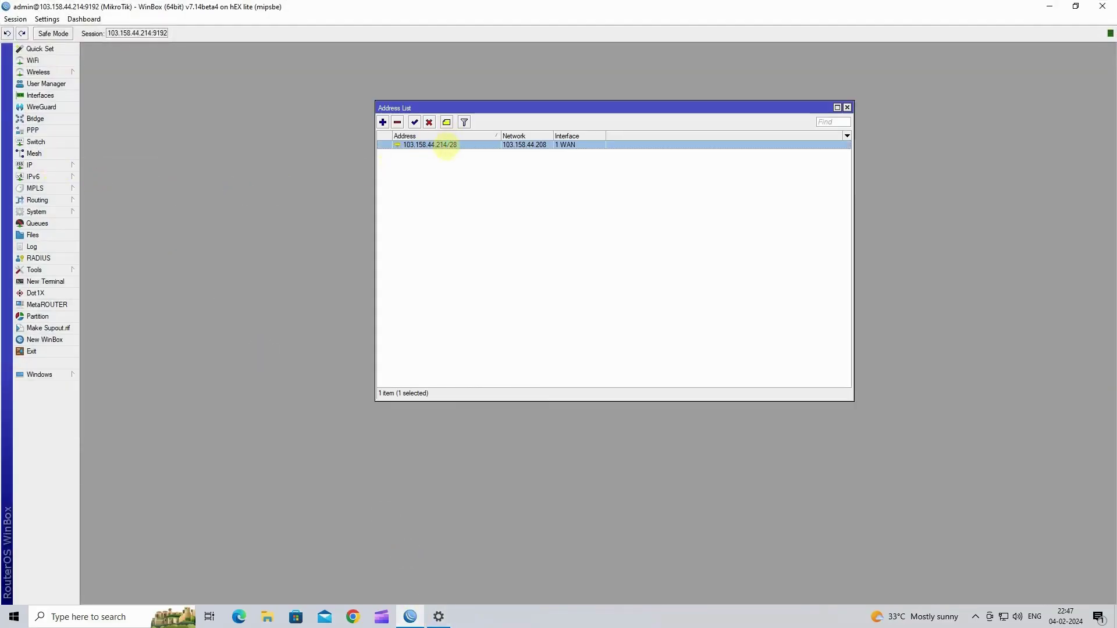
- Set the OFFICE VPN type to Point to Point Tunneling Protocol (PPTP) and enter the user name
{"action": "left_click", "coordinate": [439, 617]}
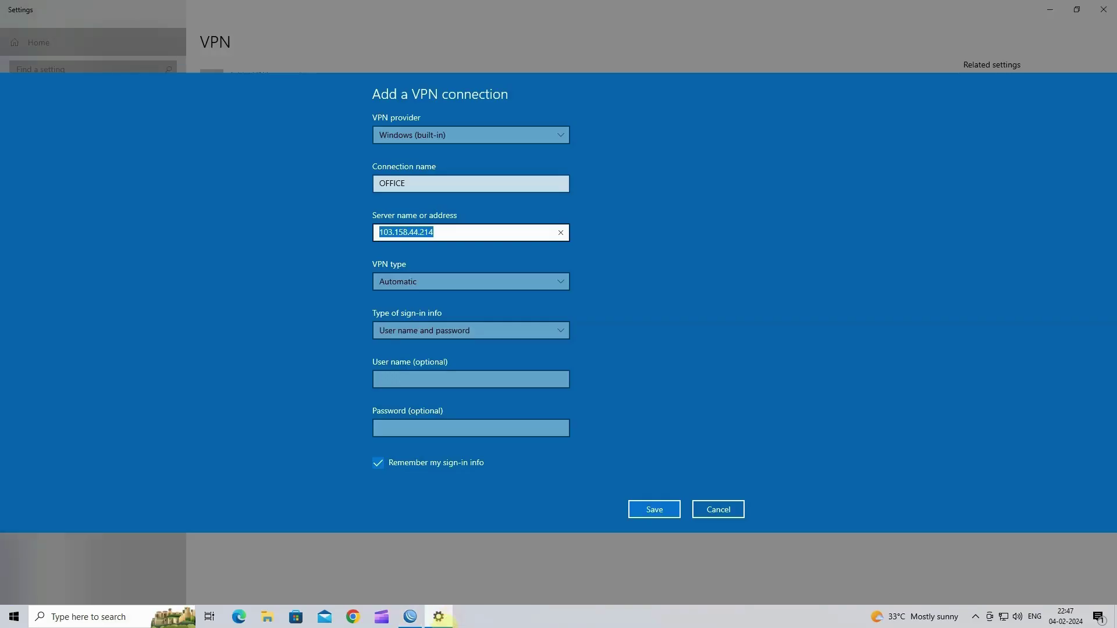
{"action": "left_click", "coordinate": [431, 283]}
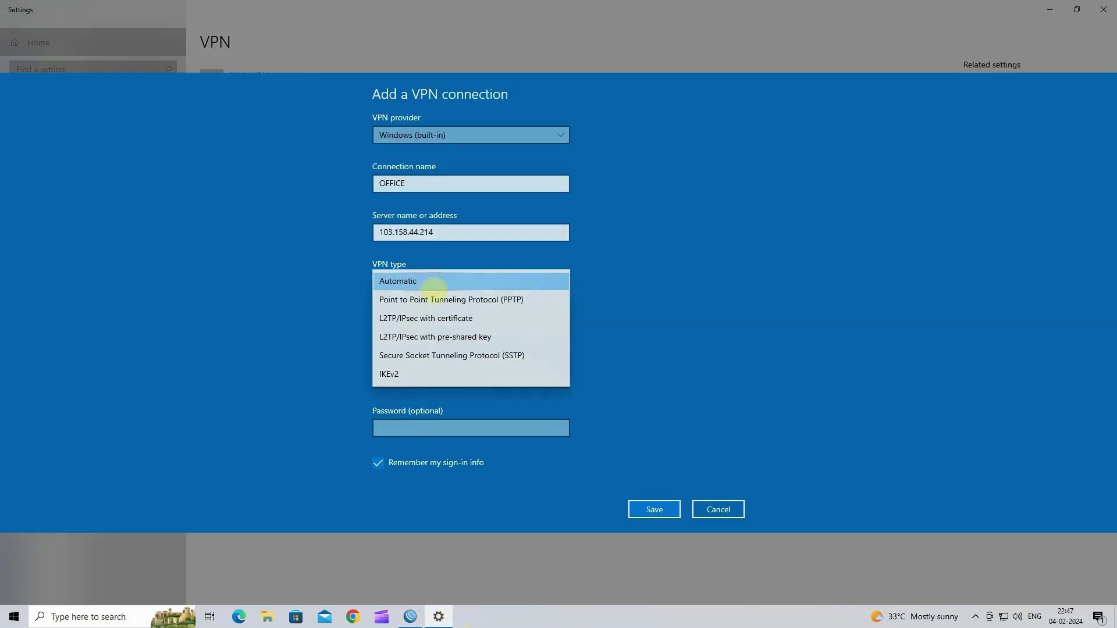
{"action": "left_click", "coordinate": [432, 299]}
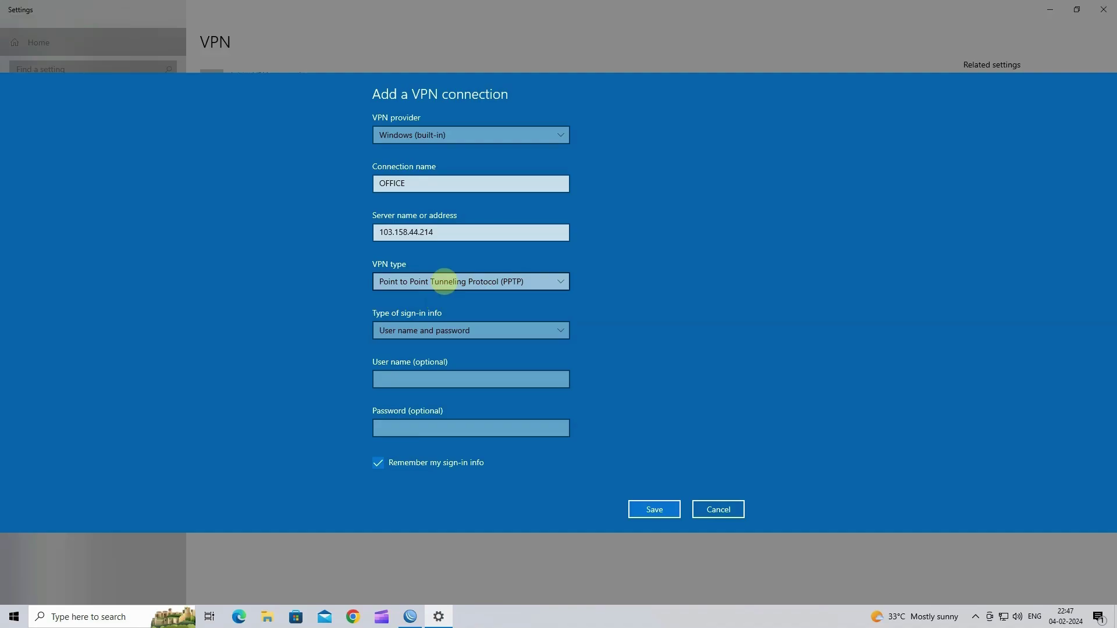
{"action": "left_click", "coordinate": [439, 379]}
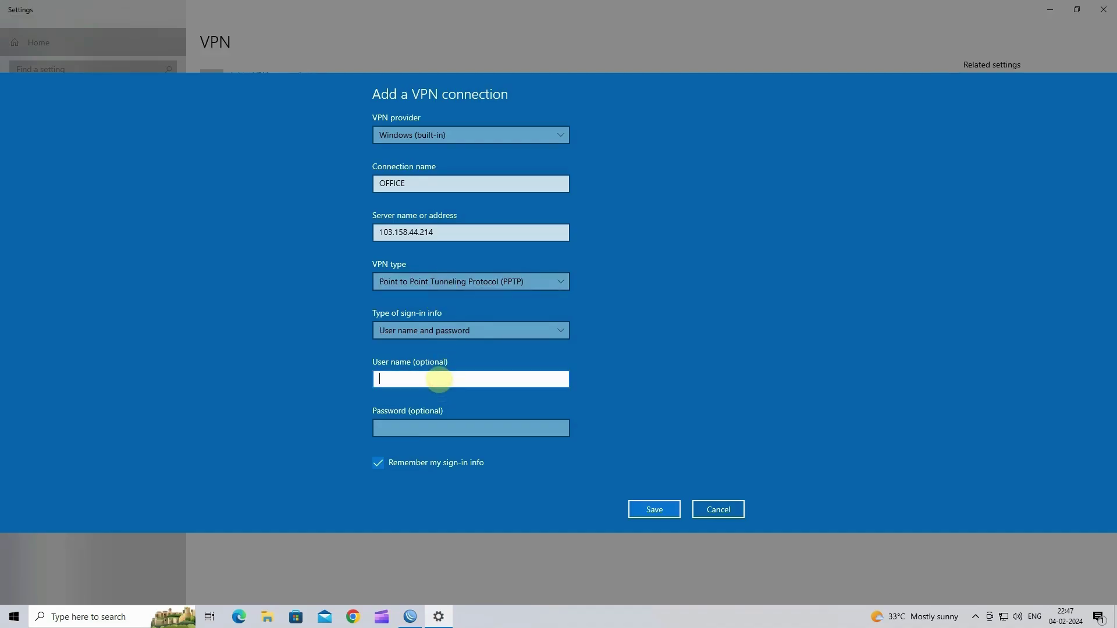
{"action": "key", "text": "Tab"}
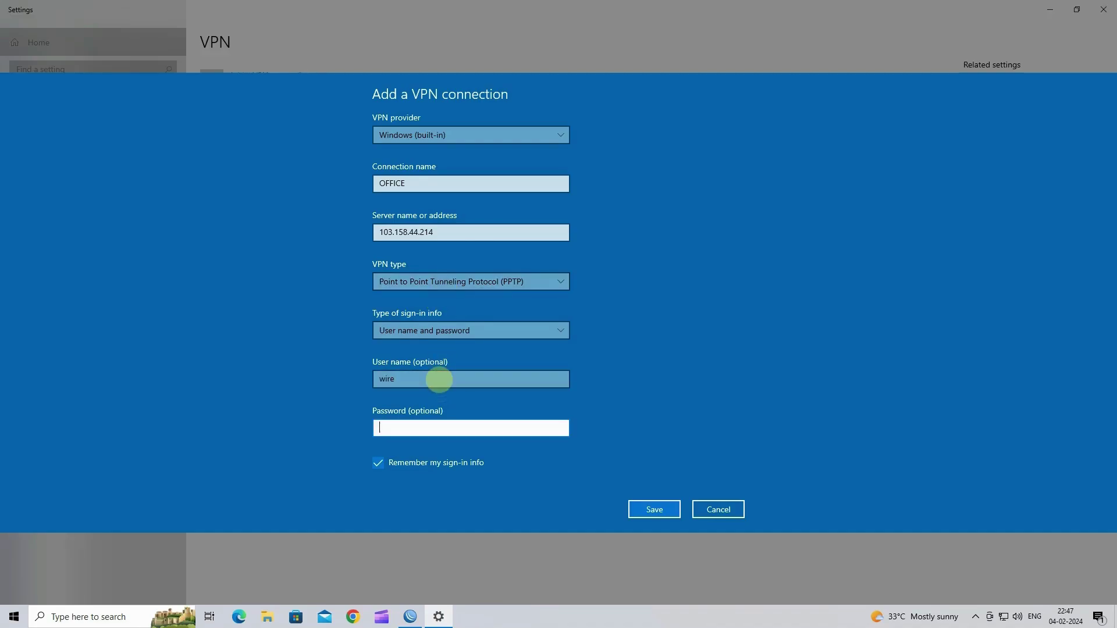